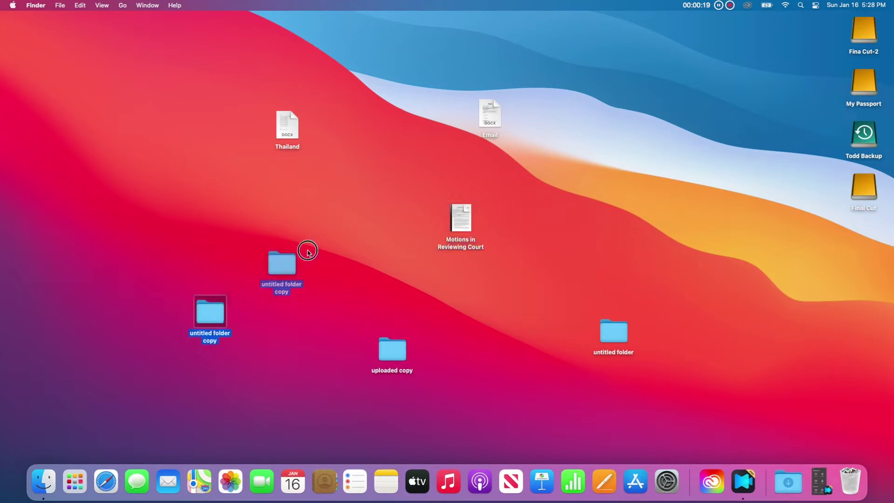
- Reposition the uploaded copy and untitled folder icons on the desktop, and sort all desktop items by Name
drag(390, 346, 389, 177)
drag(612, 330, 579, 240)
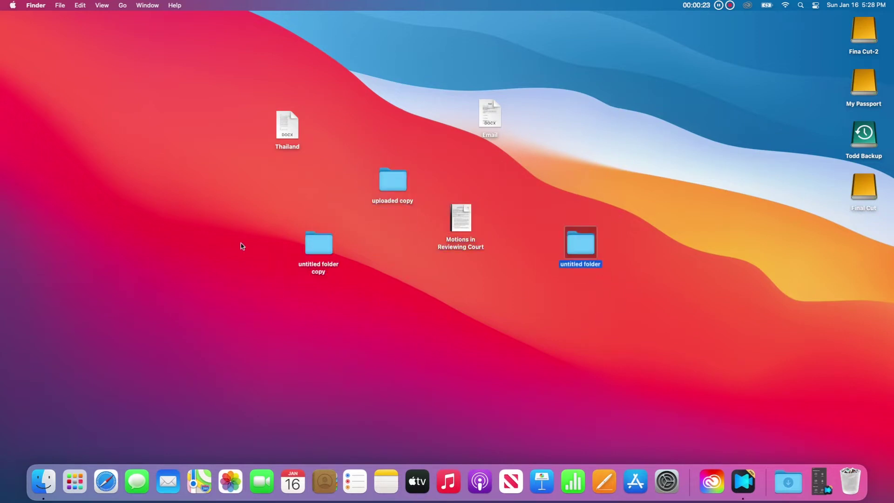
right_click(248, 220)
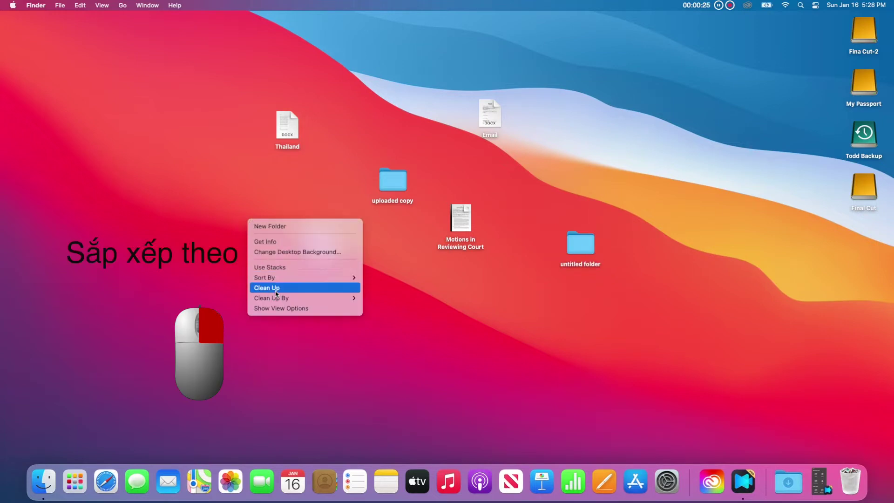
mouse_move(286, 300)
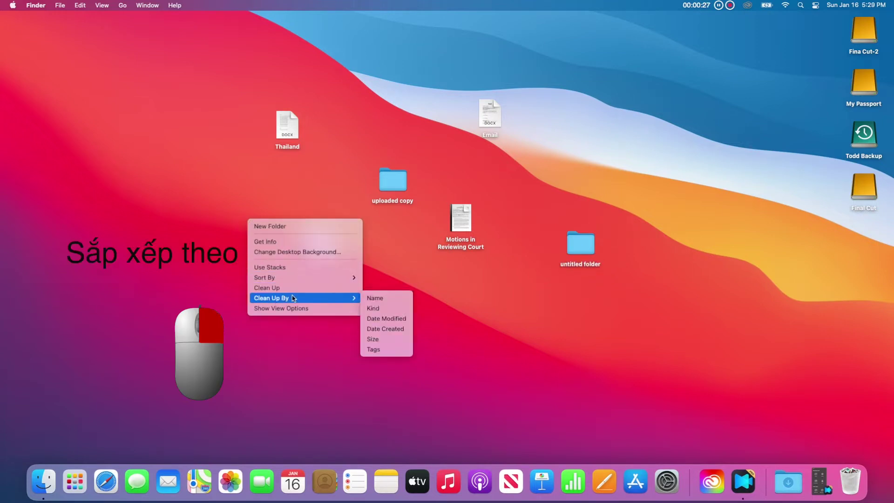
mouse_move(308, 279)
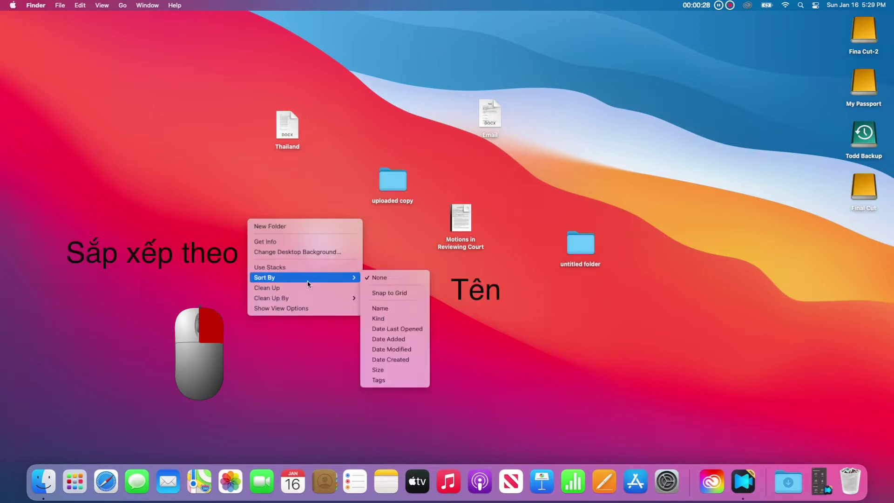
click(410, 308)
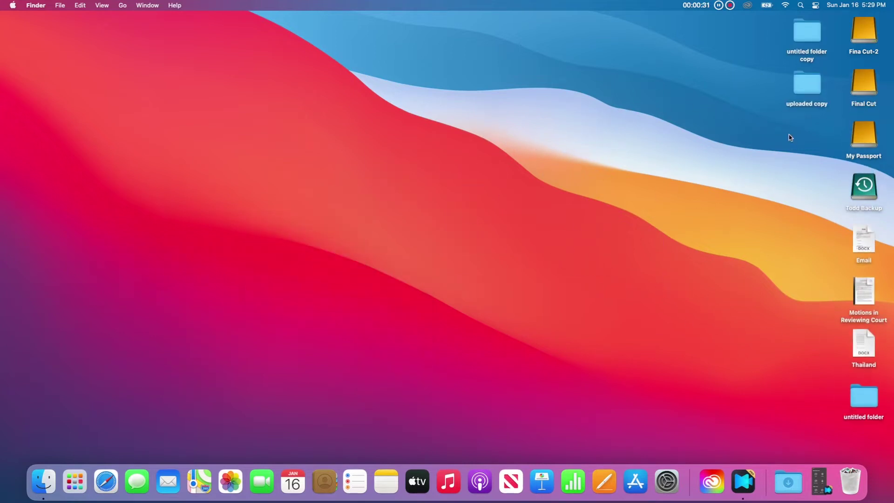
- Try to move the uploaded copy, untitled folder copy, Email, Thailand and untitled folder icons out of their sorted desktop positions
drag(807, 82, 582, 163)
drag(787, 49, 447, 168)
drag(852, 246, 648, 301)
drag(868, 340, 666, 314)
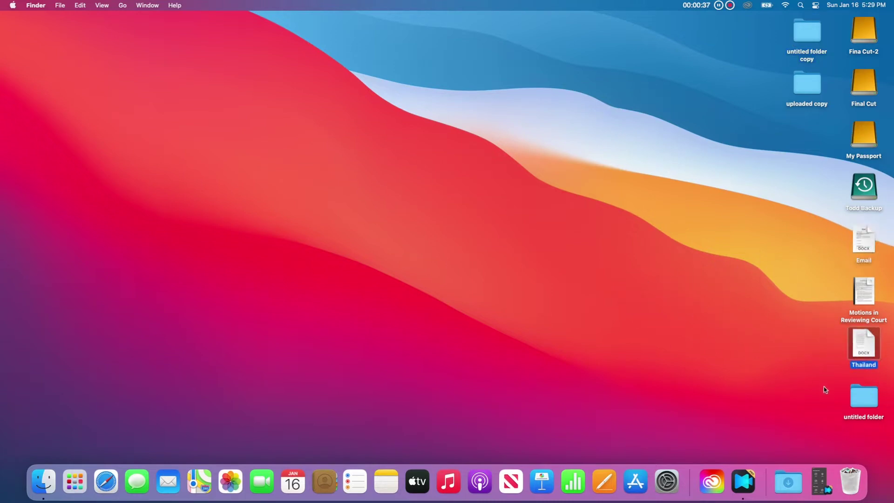
drag(859, 396, 465, 278)
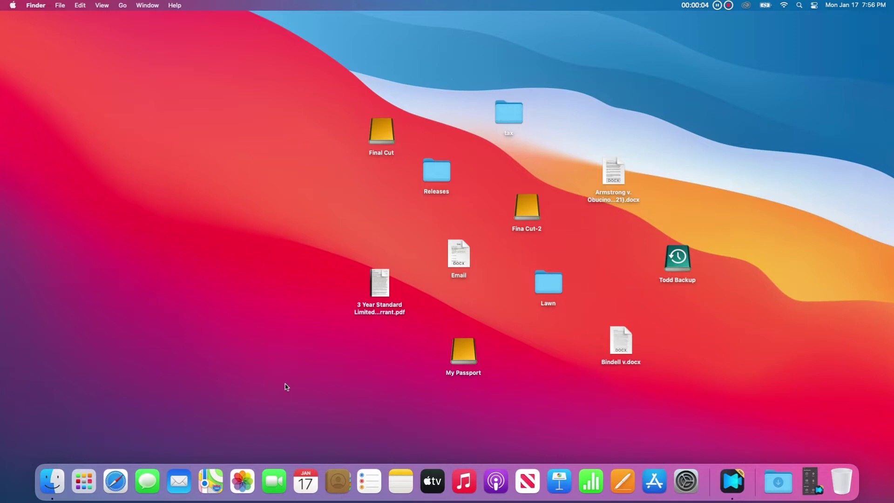
- Open the view options for the desktop
right_click(151, 113)
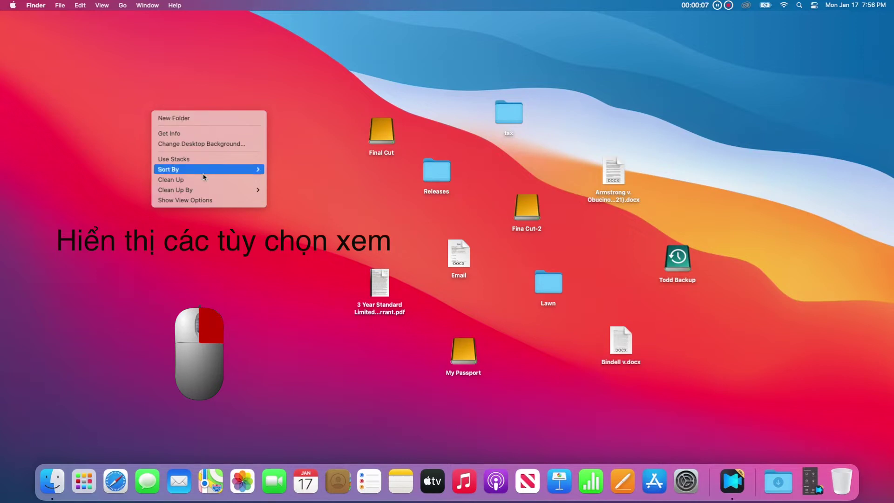
click(238, 204)
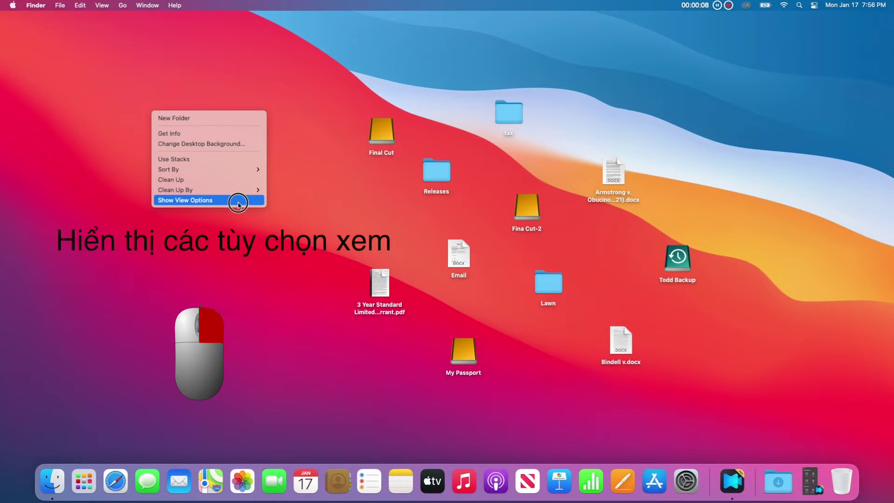
click(239, 204)
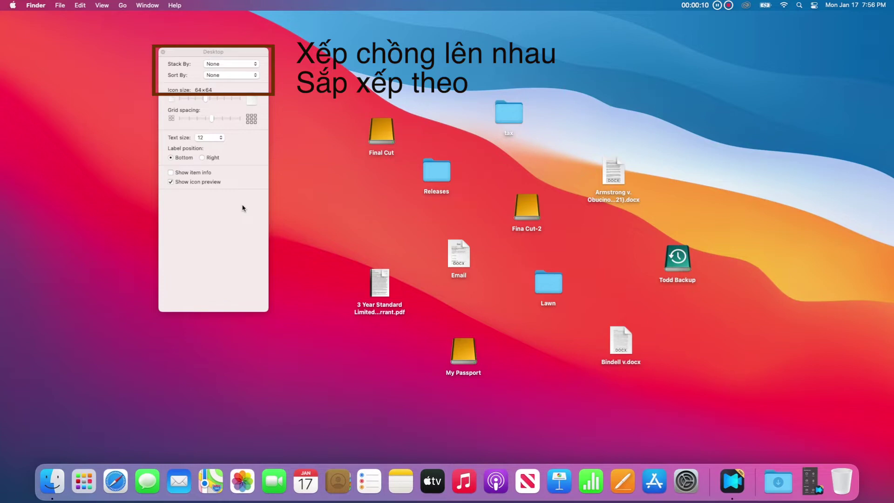
- Stack the desktop items by Kind, and set stacking back to None
click(253, 65)
click(253, 75)
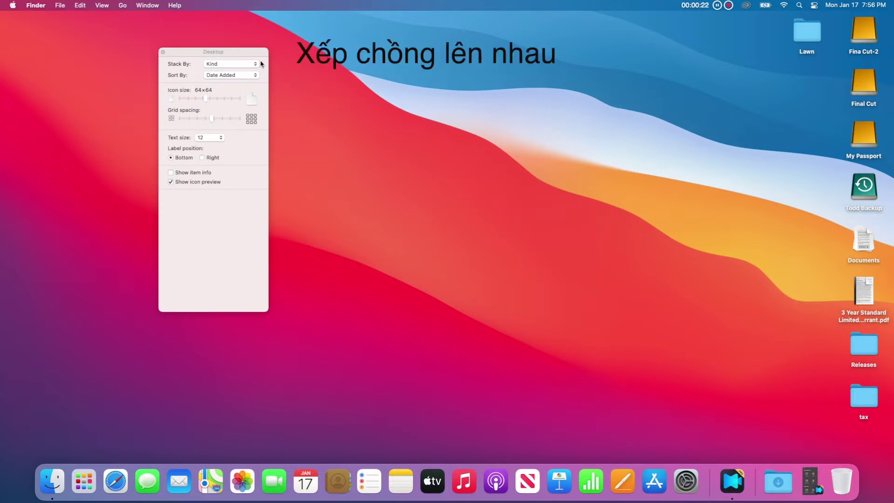
click(259, 63)
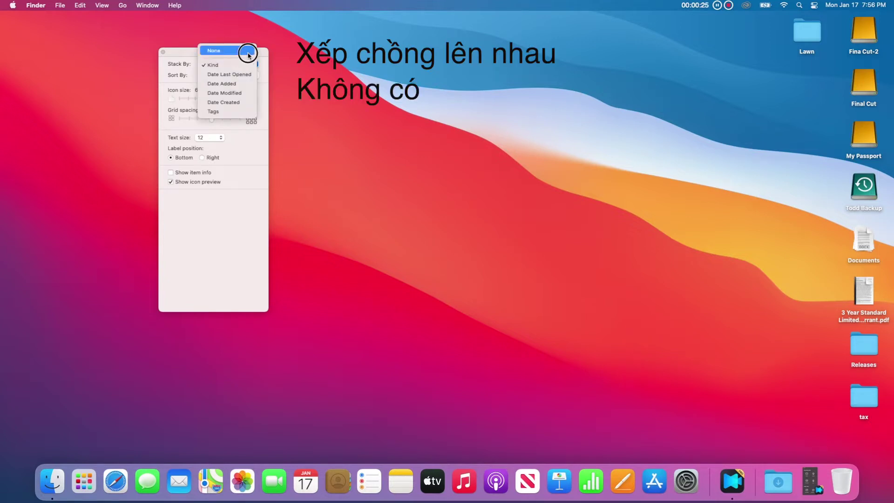
click(248, 53)
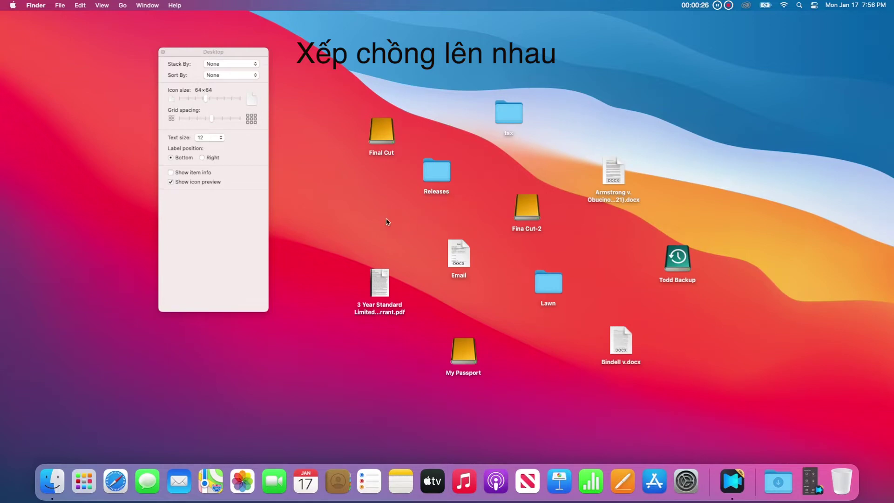
- Sort the desktop items by Kind, and return the sort order to None
click(255, 76)
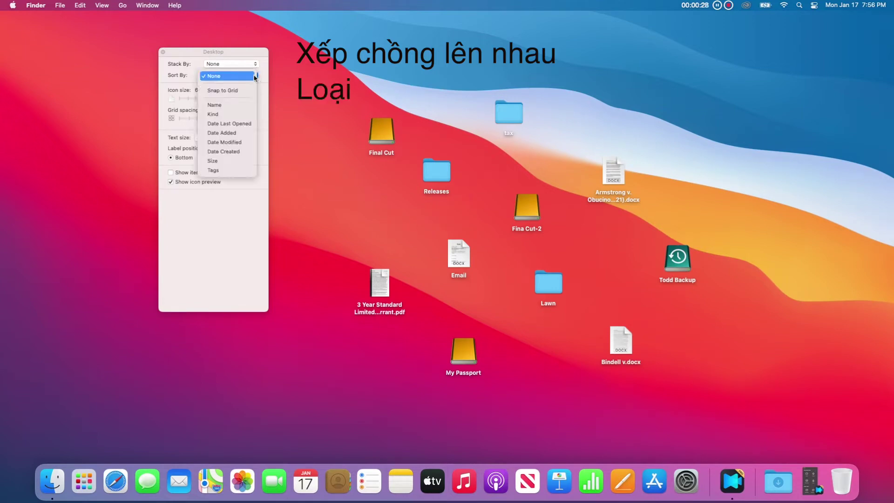
click(250, 116)
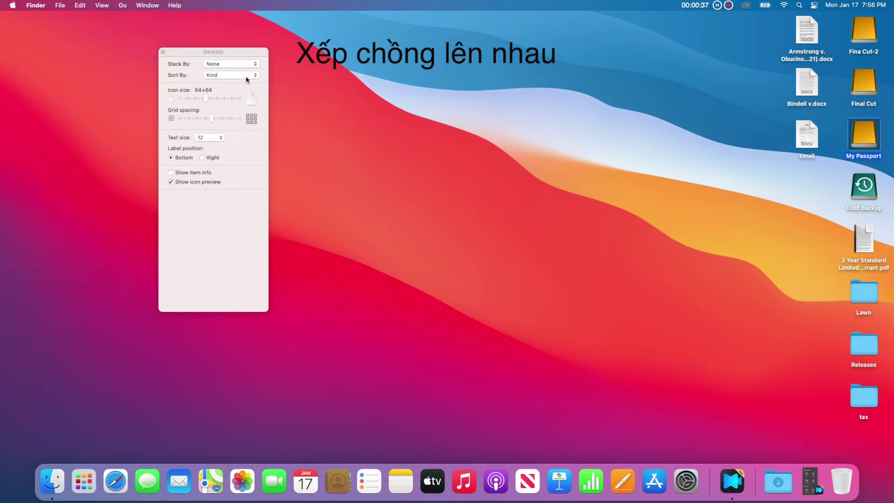
click(249, 76)
click(242, 40)
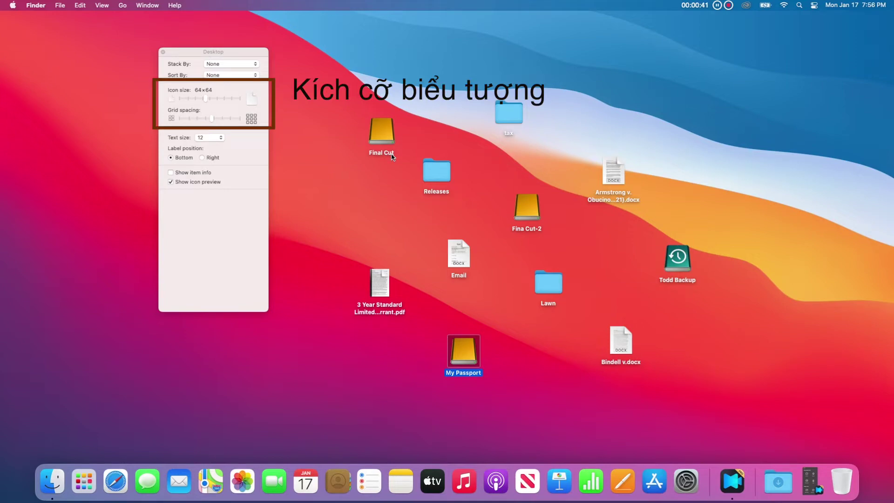
- Reduce the desktop icon size to 20×20
click(206, 99)
drag(206, 99, 182, 103)
click(238, 102)
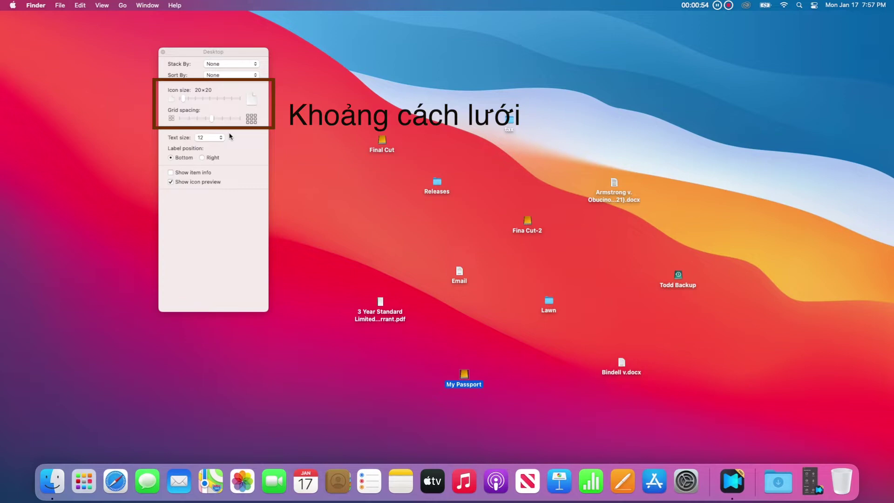
- Enlarge the desktop icons to 36×36 and tighten the grid spacing between them
mouse_move(211, 120)
mouse_down()
mouse_move(189, 122)
mouse_move(215, 120)
mouse_up()
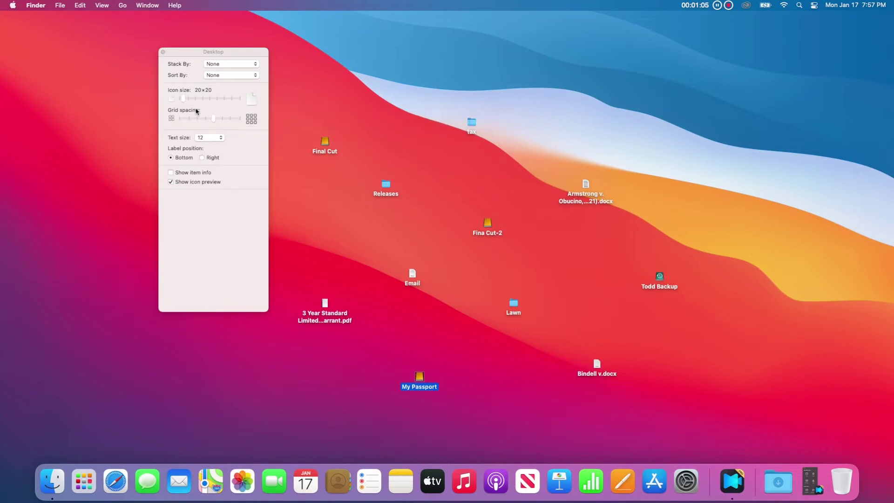
drag(183, 99, 203, 121)
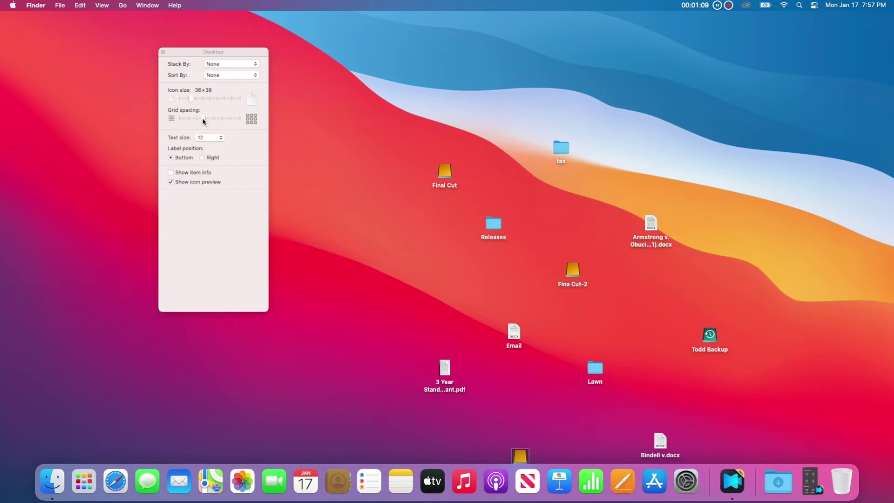
- Set the text size of the desktop labels to 16, and change it back to 12
click(221, 138)
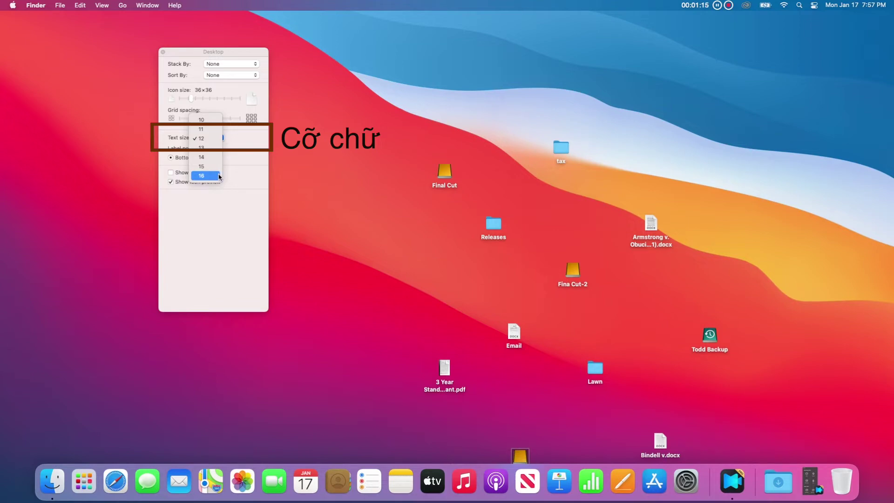
click(219, 176)
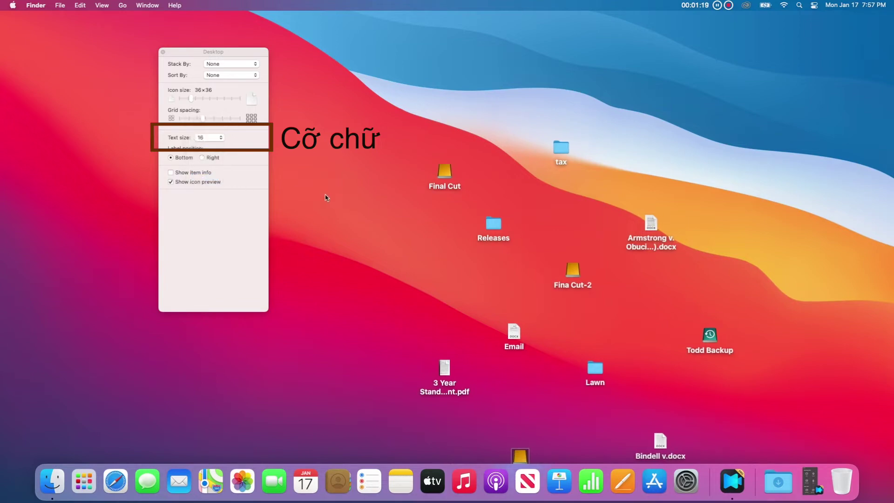
click(226, 139)
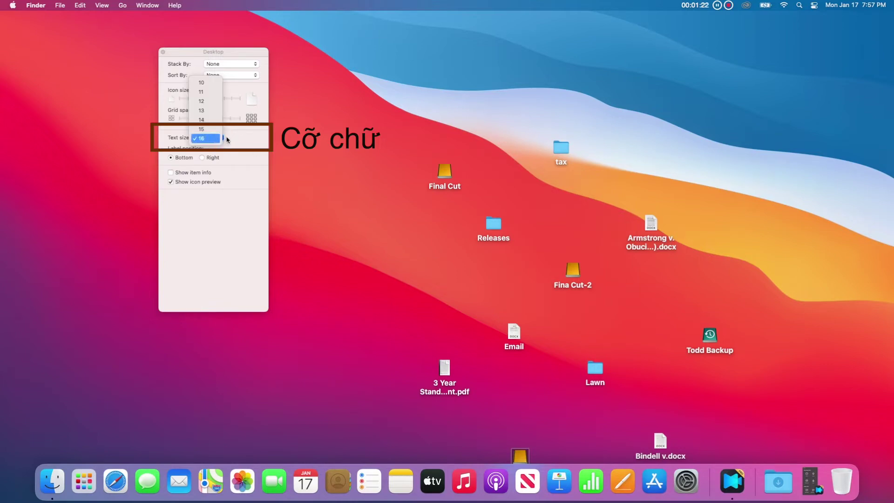
click(205, 101)
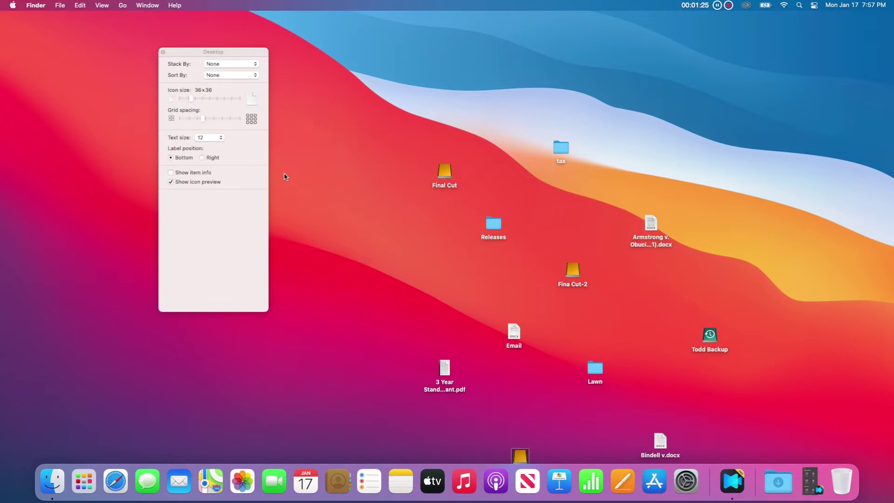
- Place the labels to the right of the desktop icons, and return them to the bottom position
click(202, 158)
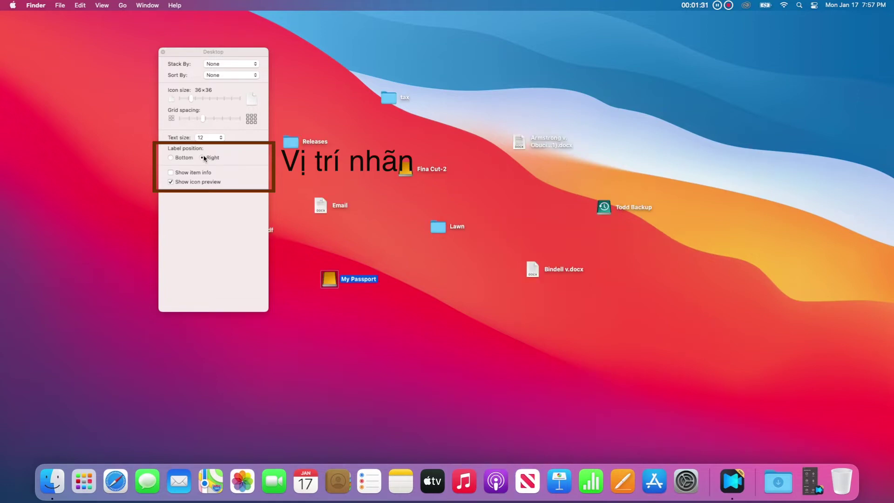
click(188, 159)
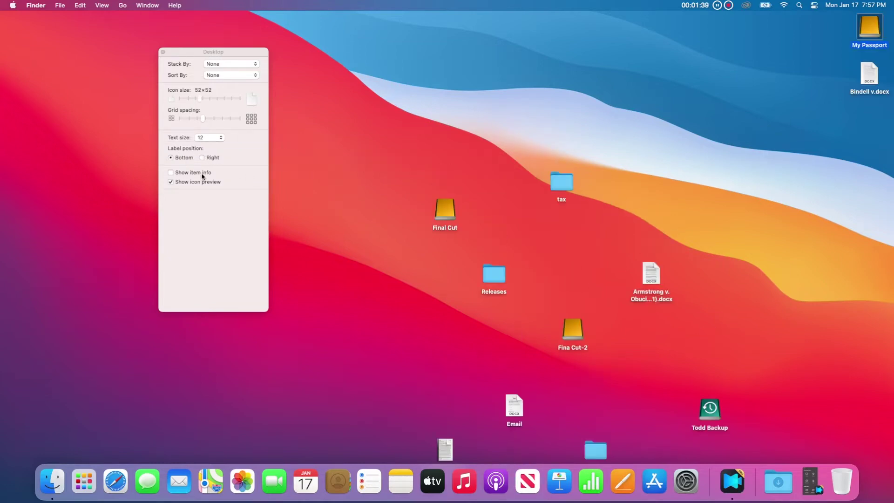
- Toggle item info on and off for the desktop icons, and switch icon preview off and on again
click(203, 175)
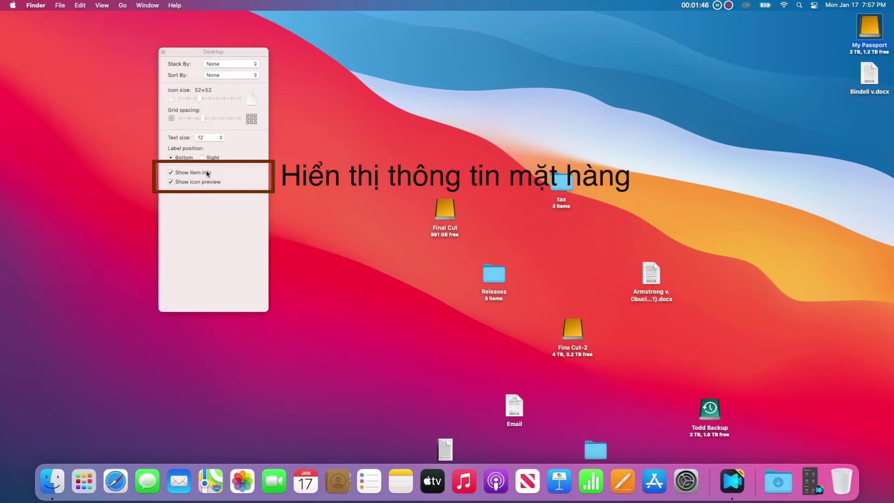
click(207, 173)
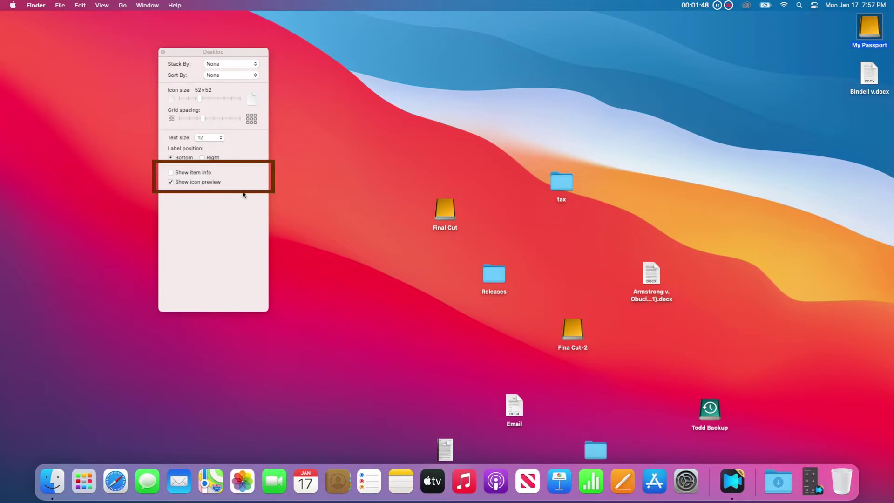
click(207, 182)
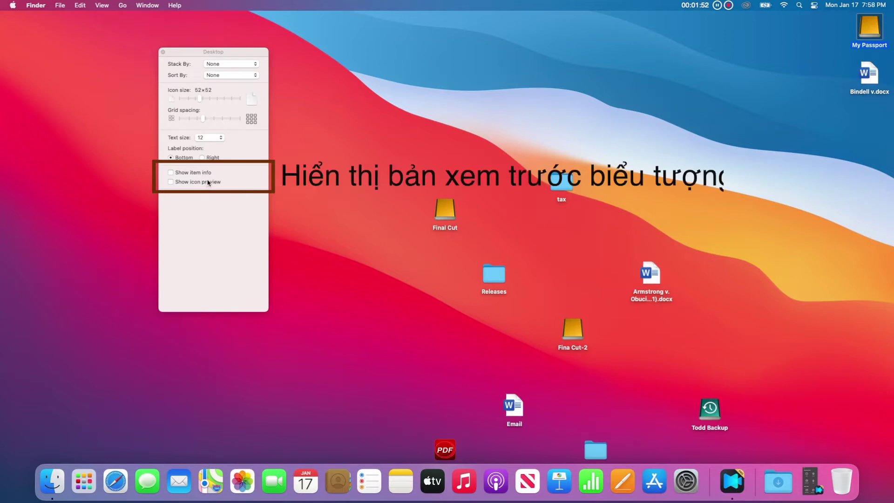
click(208, 182)
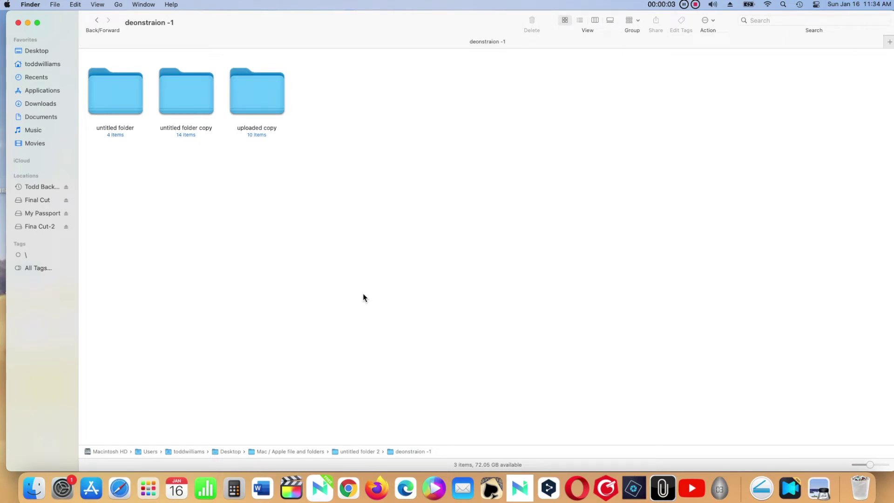
- Set the sort order of the deonstraion -1 folder's contents to None
right_click(363, 295)
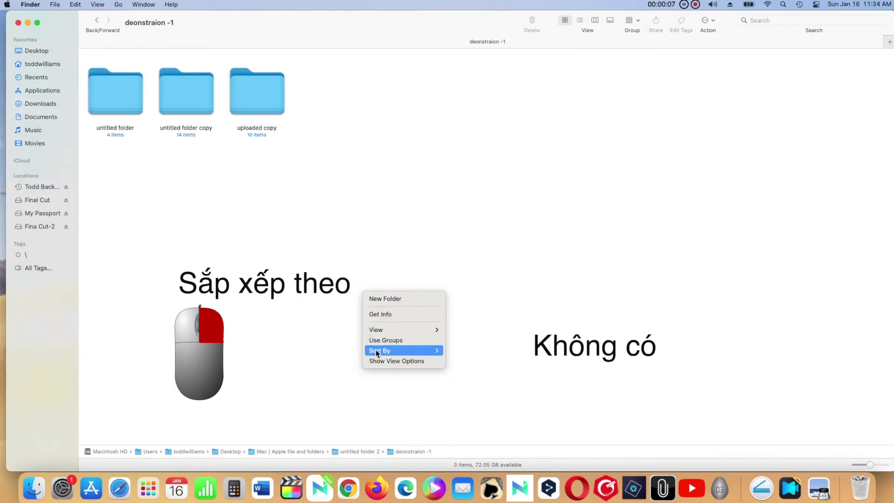
mouse_move(397, 350)
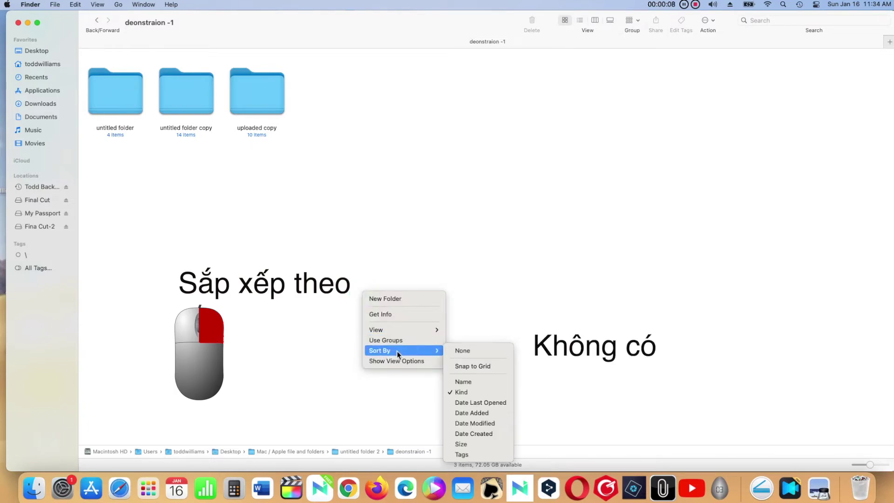
click(507, 356)
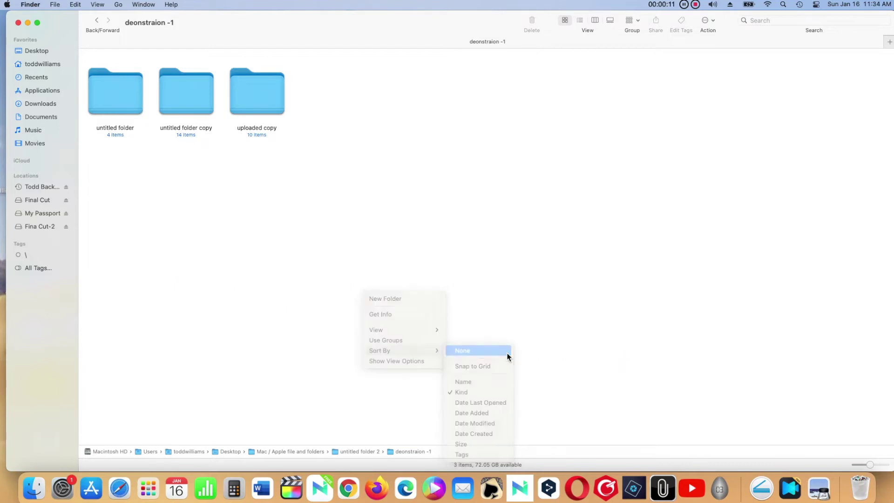
- Rearrange the uploaded copy, untitled folder copy and untitled folder icons freely around the middle of the folder window
drag(426, 254, 274, 115)
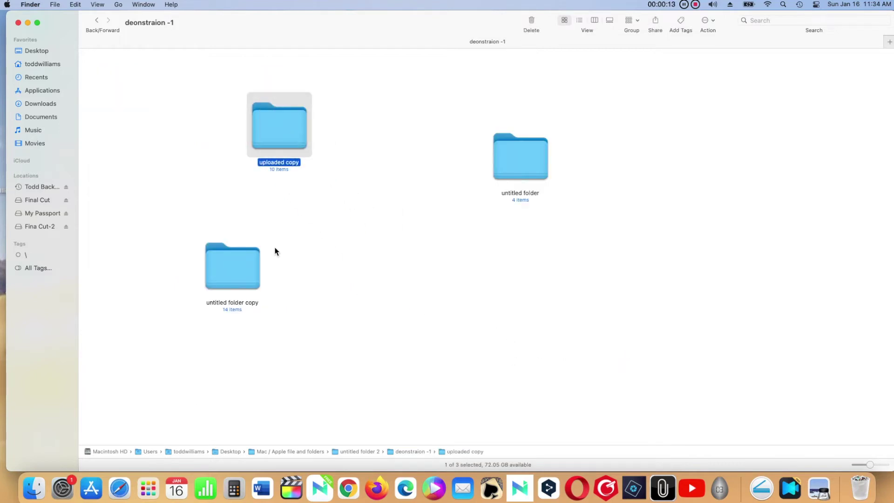
drag(236, 256, 368, 307)
drag(532, 160, 596, 204)
drag(298, 133, 405, 193)
drag(353, 308, 455, 278)
drag(576, 206, 492, 189)
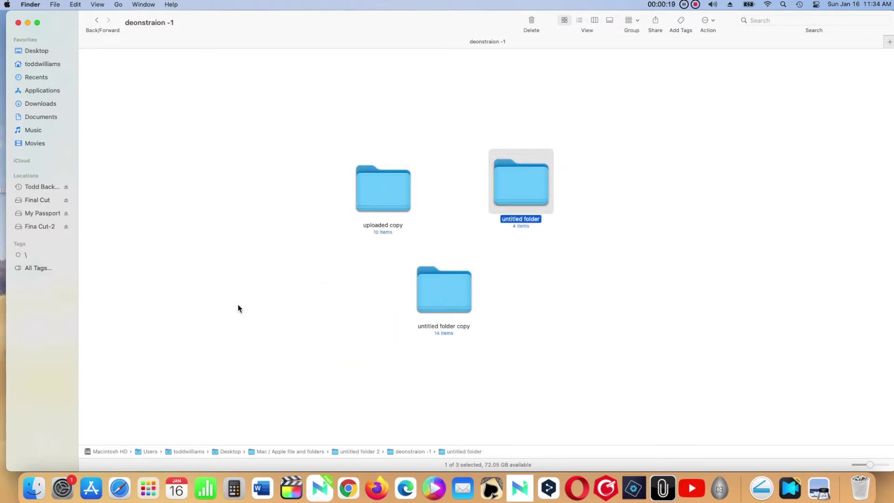
- Sort the contents of the deonstraion -1 folder by Name
right_click(244, 261)
mouse_move(259, 318)
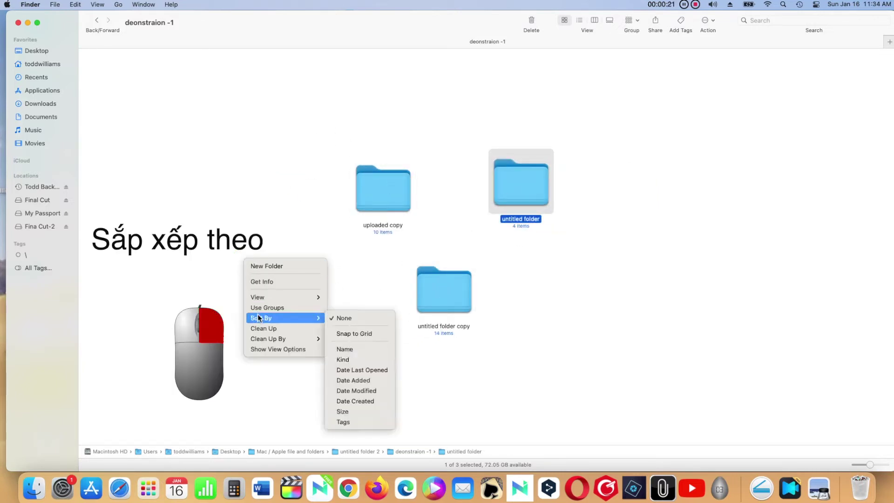
click(392, 349)
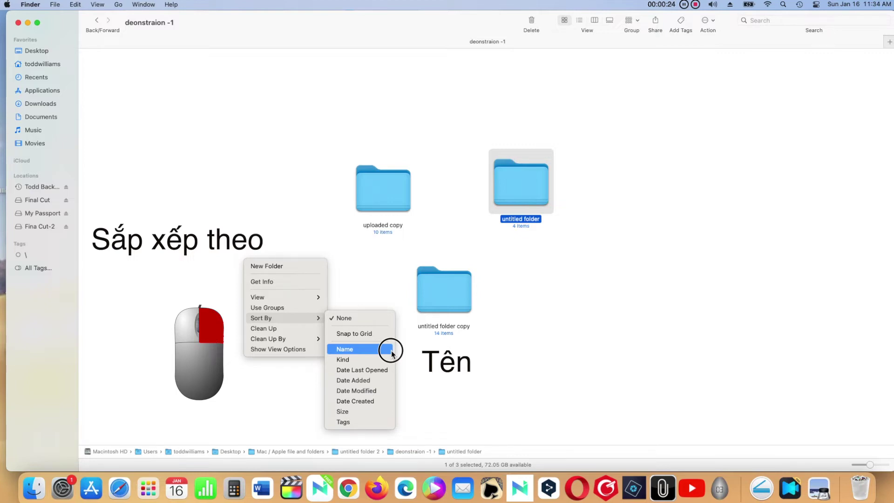
- Try to move the three name-sorted folders freely to new positions lower in the folder window
drag(267, 108, 481, 328)
drag(195, 107, 361, 348)
drag(119, 104, 239, 307)
click(332, 259)
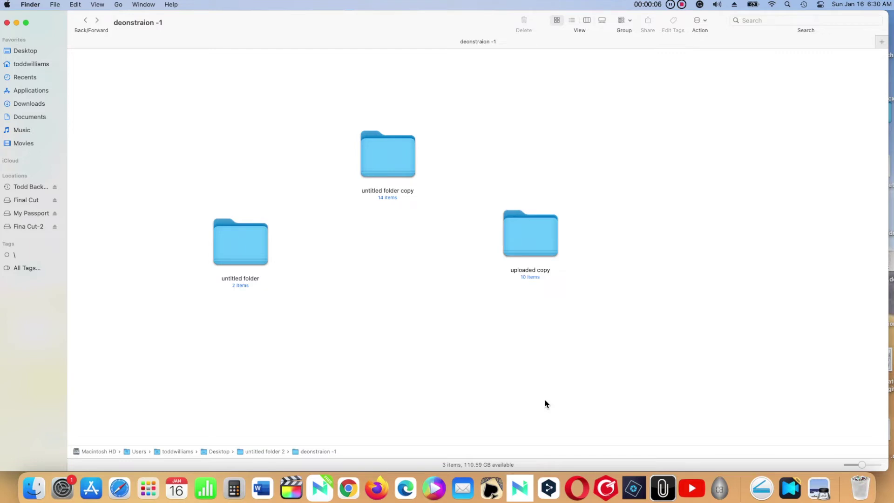
- Open untitled folder in a new window and place that window at the left side of the desktop
right_click(239, 259)
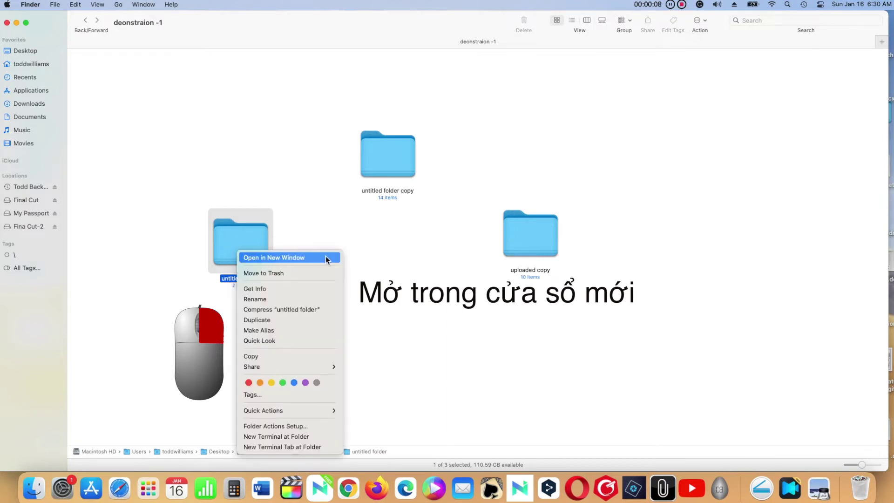
click(326, 258)
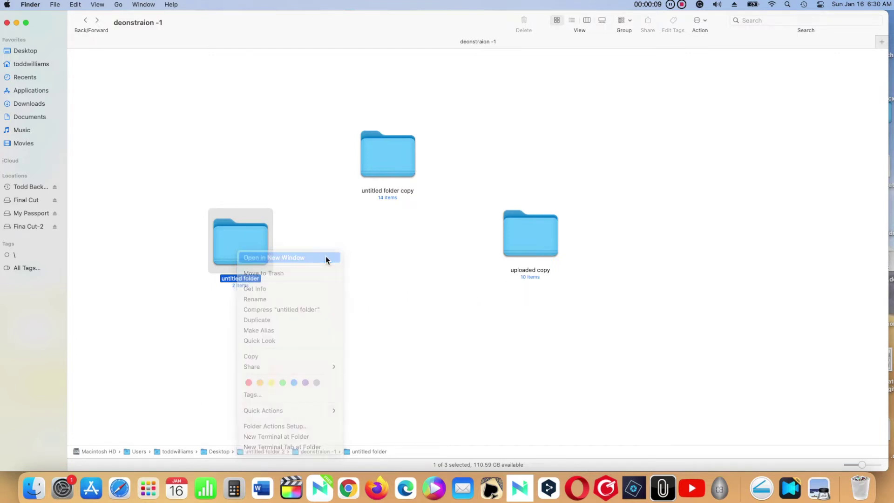
click(326, 259)
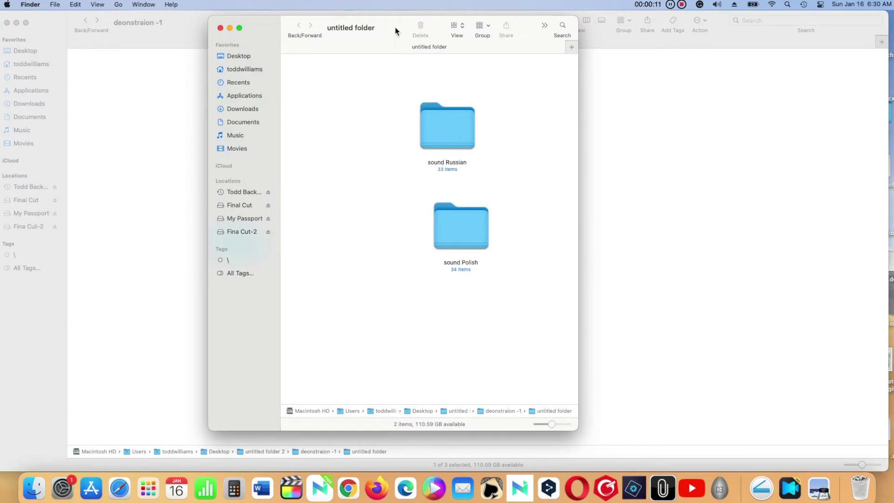
drag(395, 28, 185, 54)
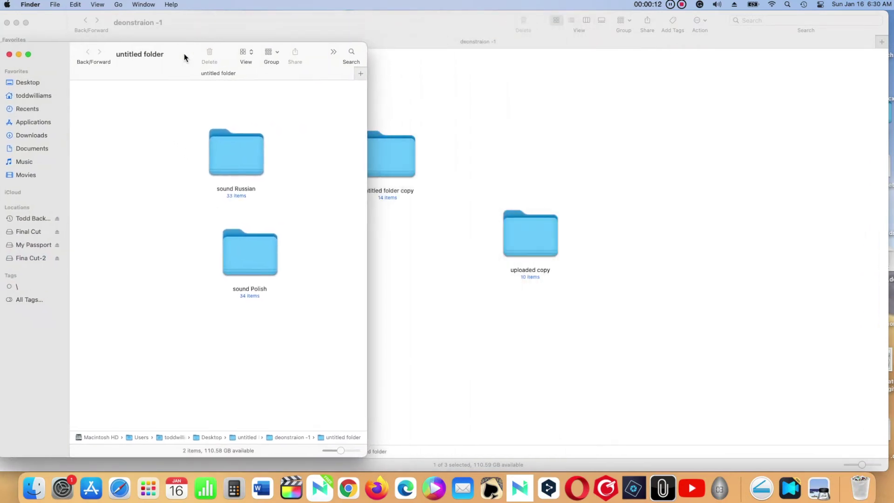
- Open the uploaded copy folder in a new window and position it beside the untitled folder window
right_click(533, 237)
click(630, 246)
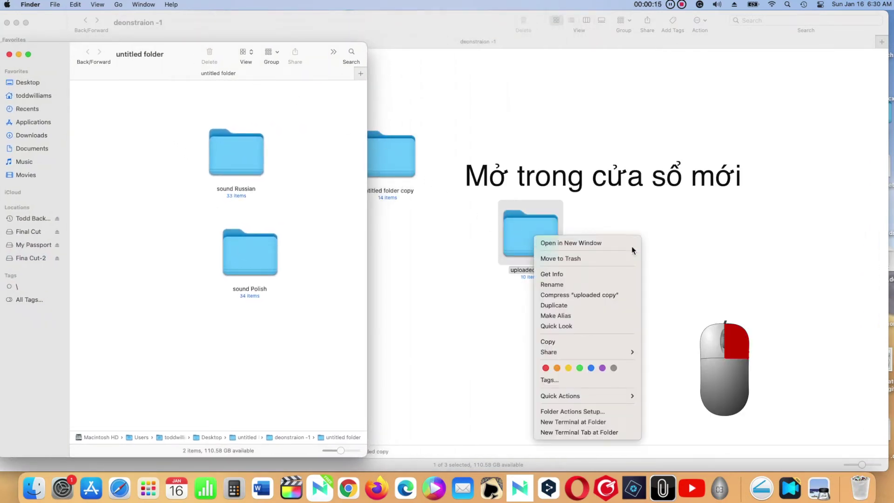
drag(700, 44, 618, 50)
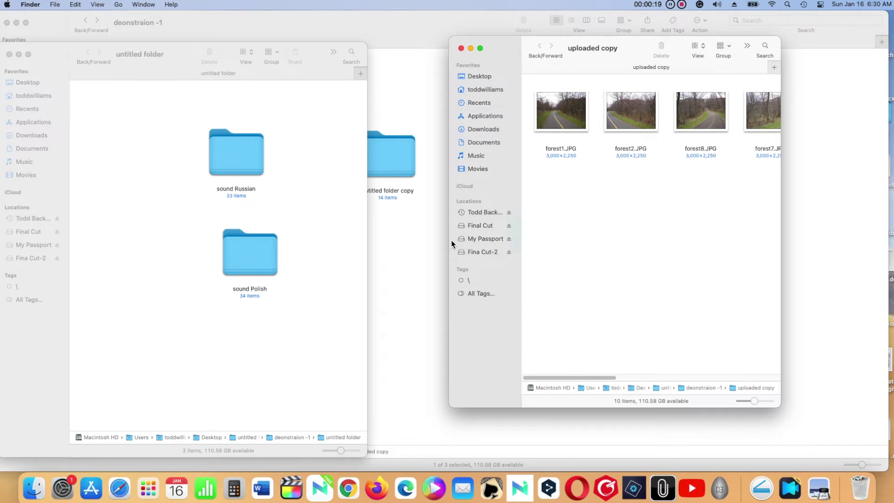
- Move the sound Polish folder into uploaded copy, and forest1.JPG, forest2.JPG and forest8.JPG into untitled folder
drag(273, 264, 625, 246)
drag(692, 171, 198, 276)
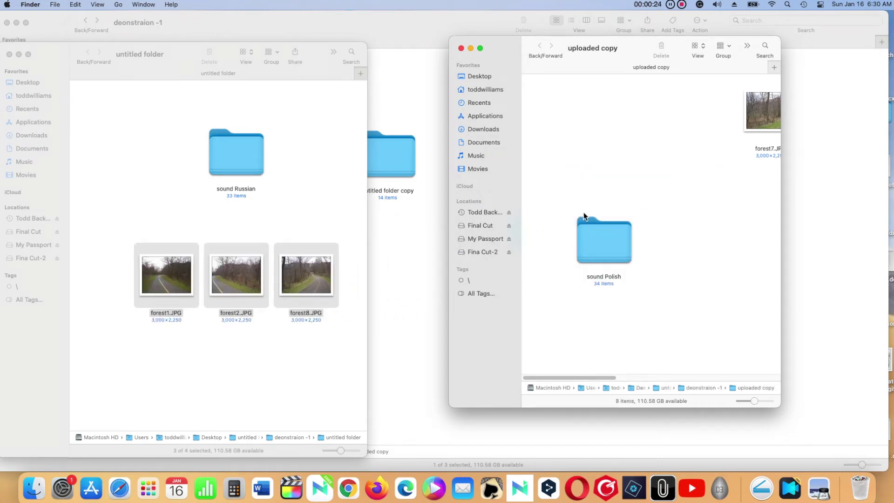
- Open Documents in a new window and place it lower, leaving the uploaded copy window's upper part exposed
right_click(502, 140)
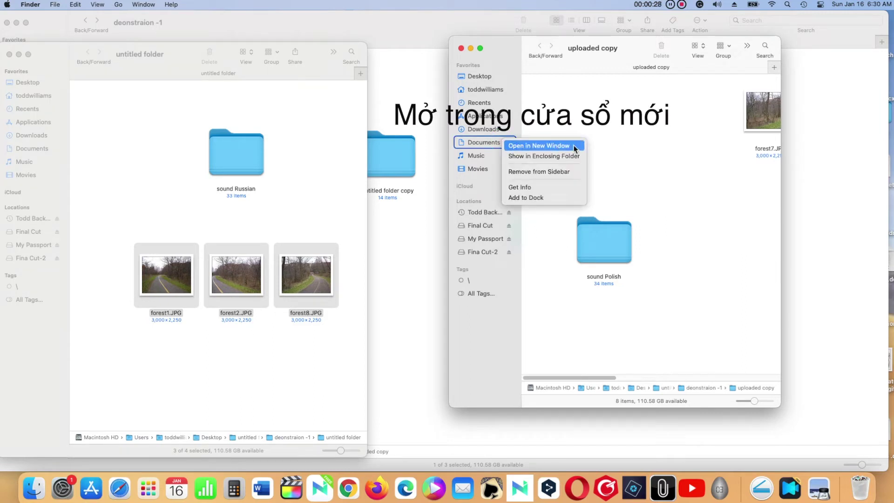
click(579, 148)
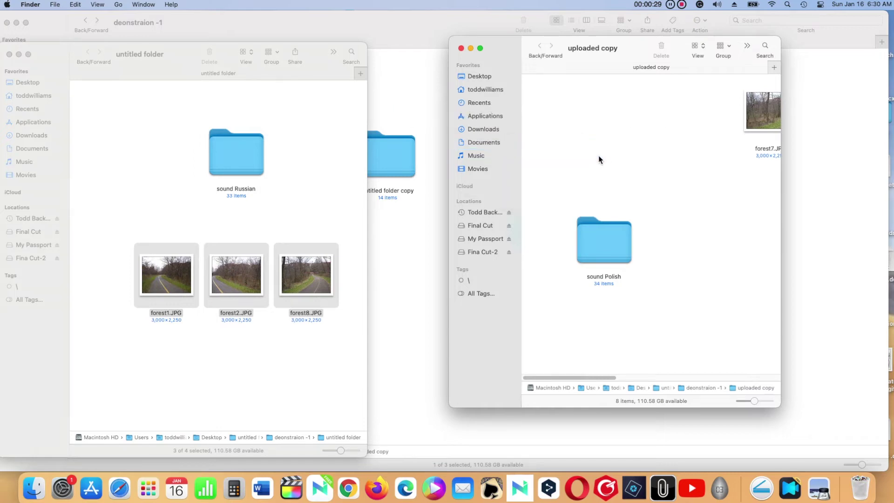
drag(644, 45, 624, 155)
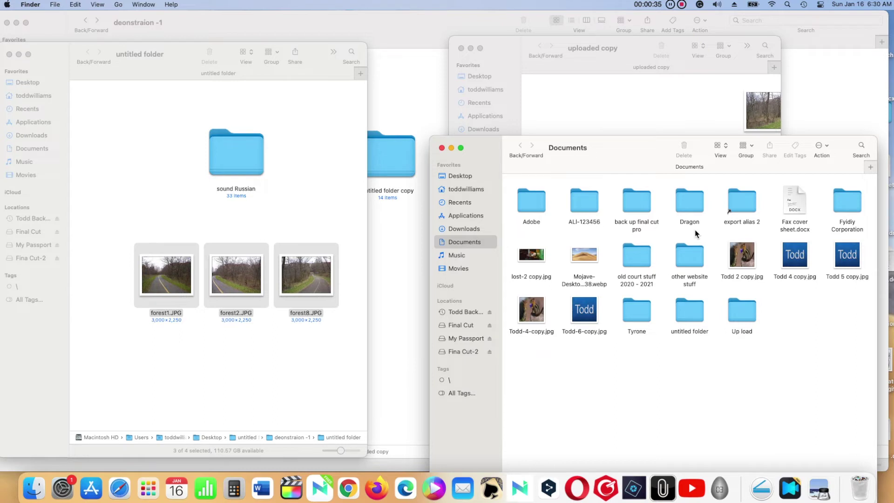
- Move the blue JPG image in the third row of Documents into untitled folder, and undo that move
drag(585, 311, 79, 135)
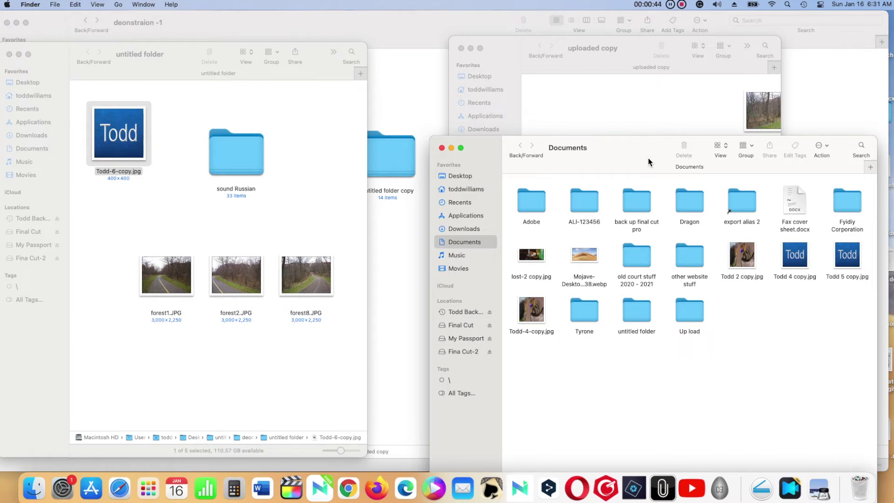
click(76, 5)
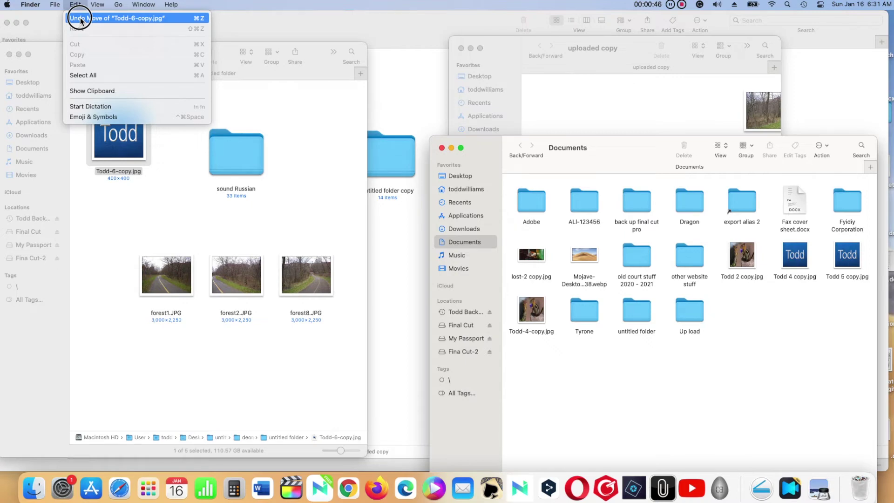
click(80, 19)
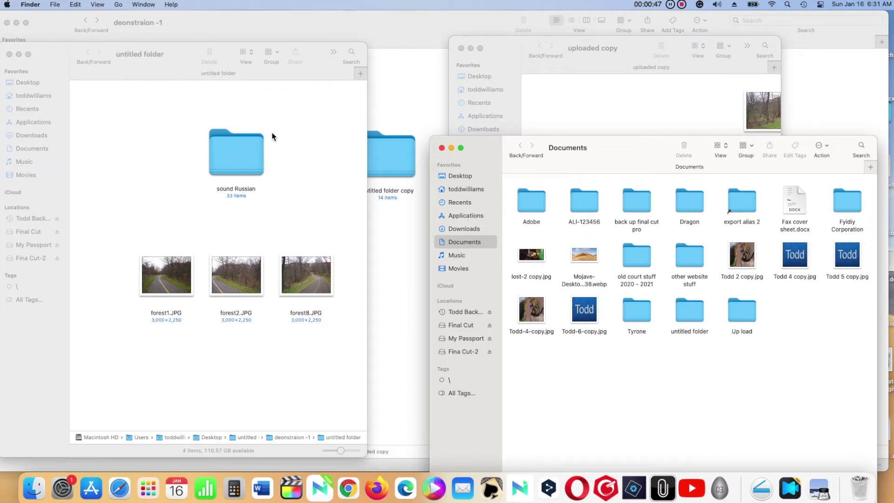
- Undo the move of the three forest images and the move of the sound Polish folder
click(76, 5)
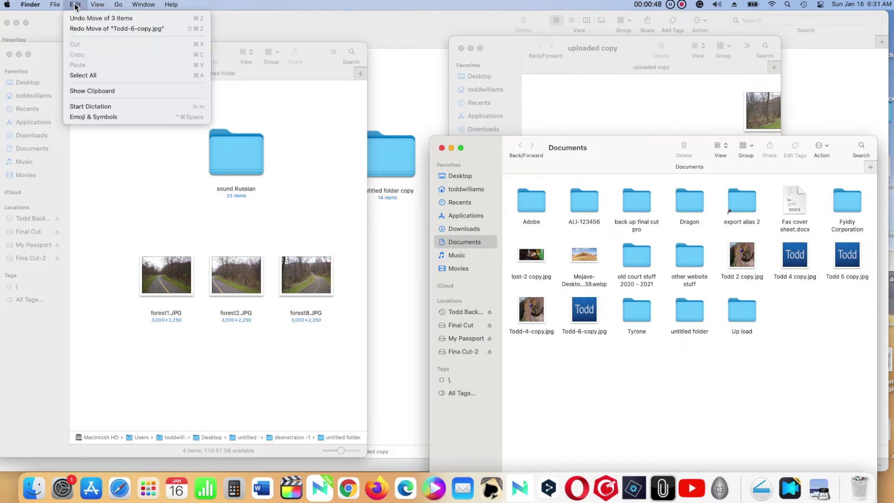
click(103, 18)
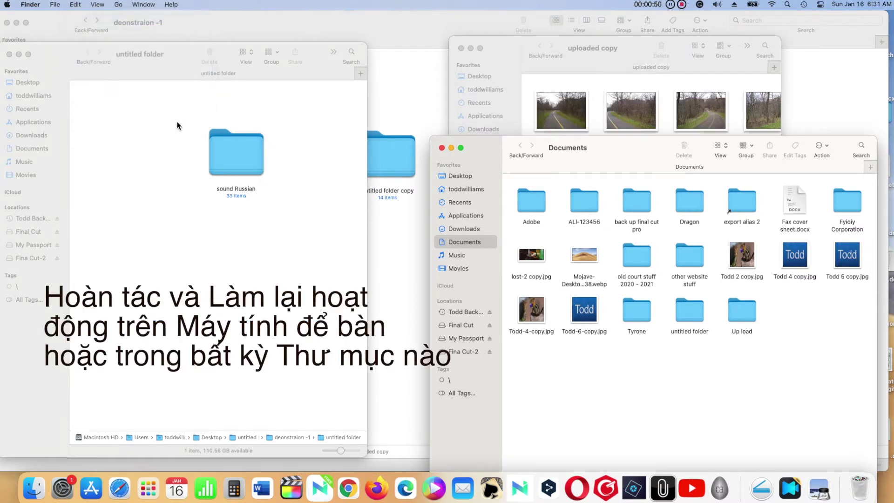
click(80, 5)
click(82, 18)
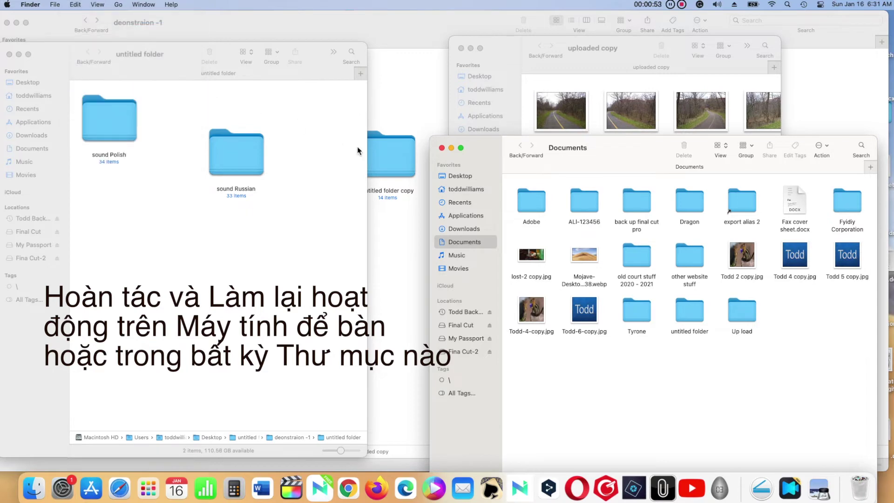
- Redo the move of the sound Polish folder and the move of the three forest images
click(81, 5)
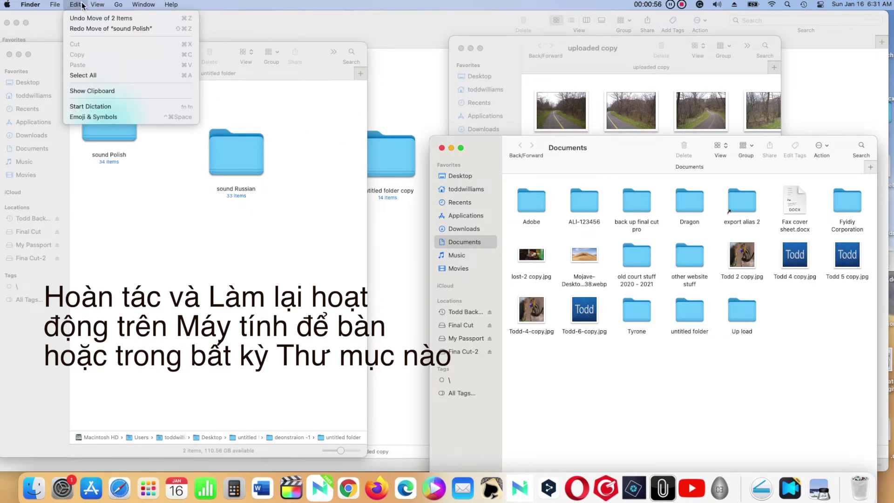
click(84, 29)
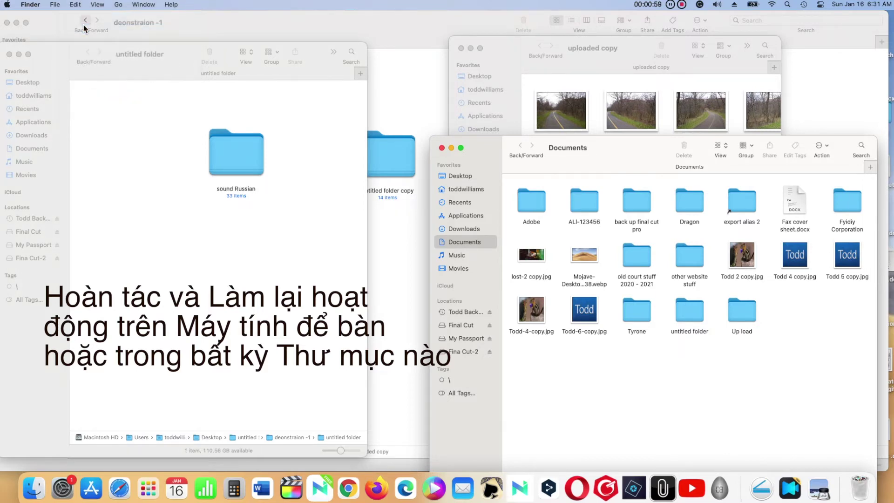
click(77, 6)
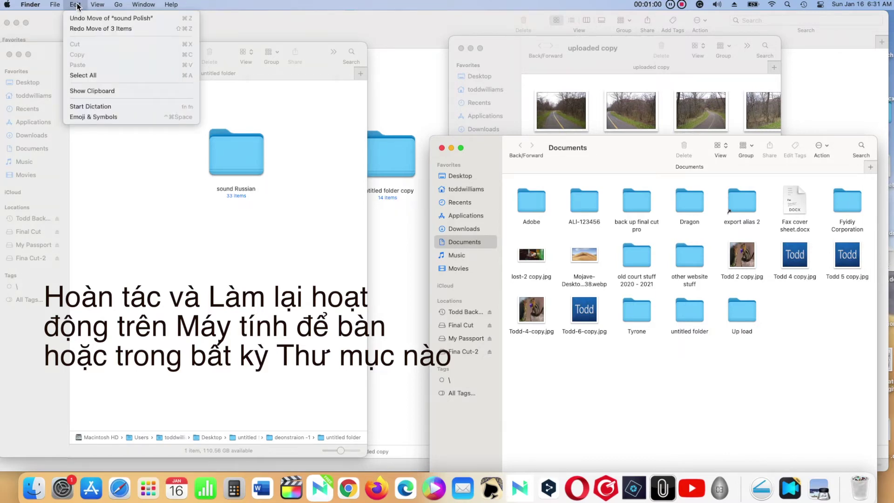
click(86, 29)
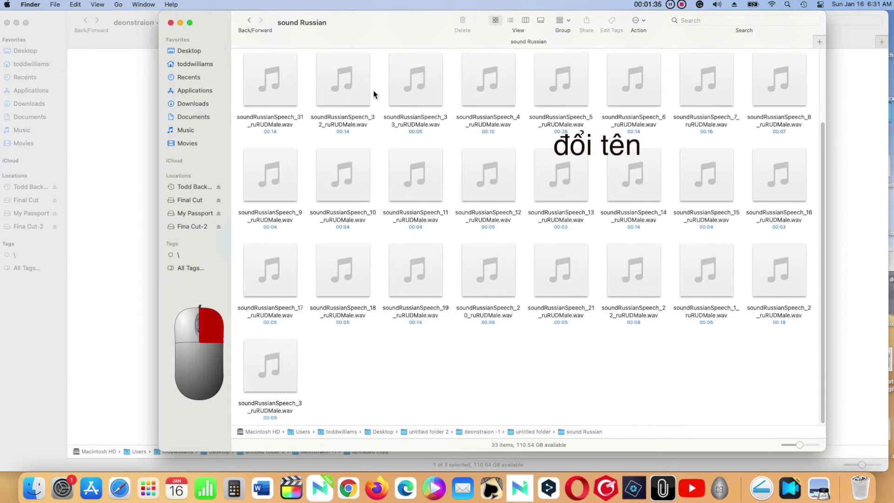
- Copy the text "_ruRUDMale" from the name of soundRussianSpeech_32_ruRUDMale.wav, leaving the file's name as it is
click(362, 102)
right_click(361, 102)
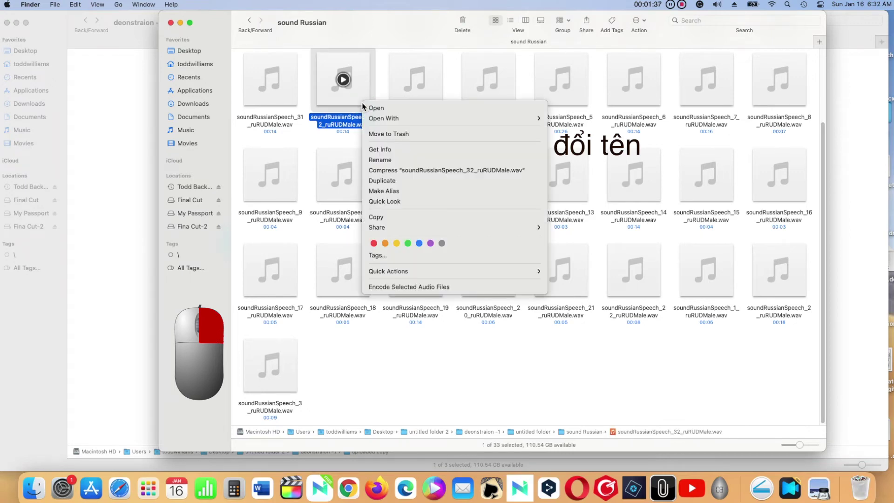
click(391, 160)
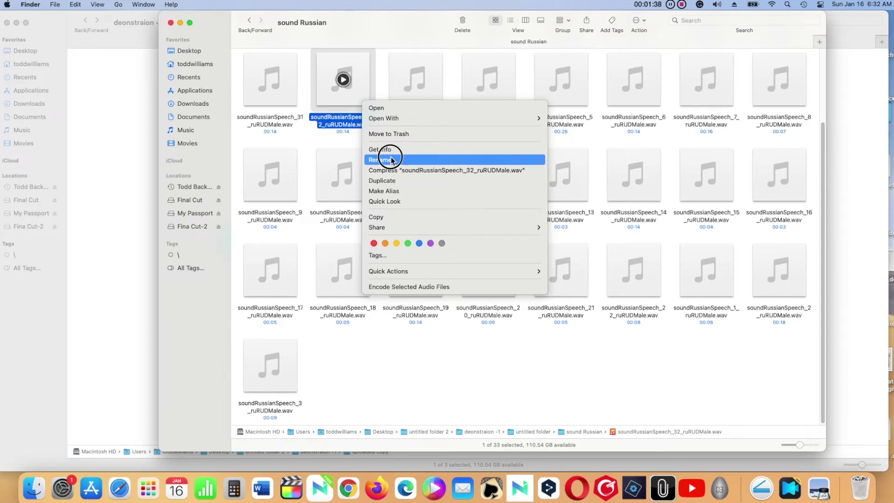
click(350, 130)
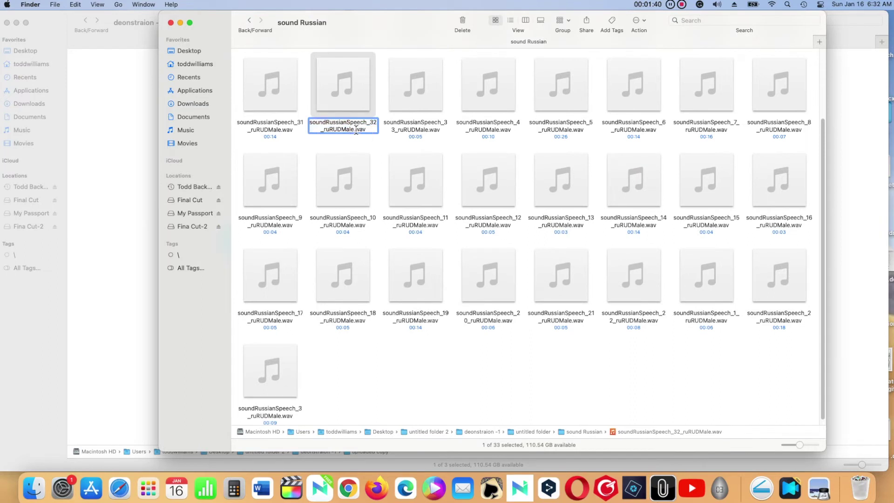
drag(351, 130, 326, 127)
right_click(326, 127)
click(359, 174)
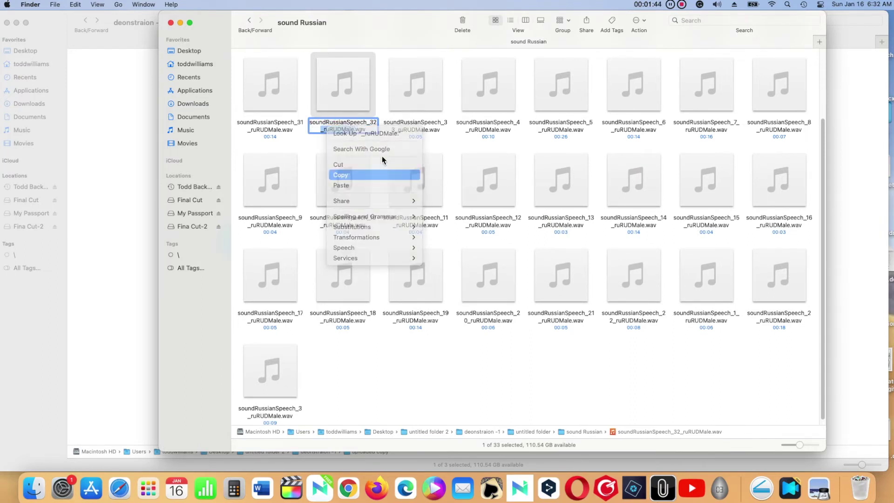
click(390, 149)
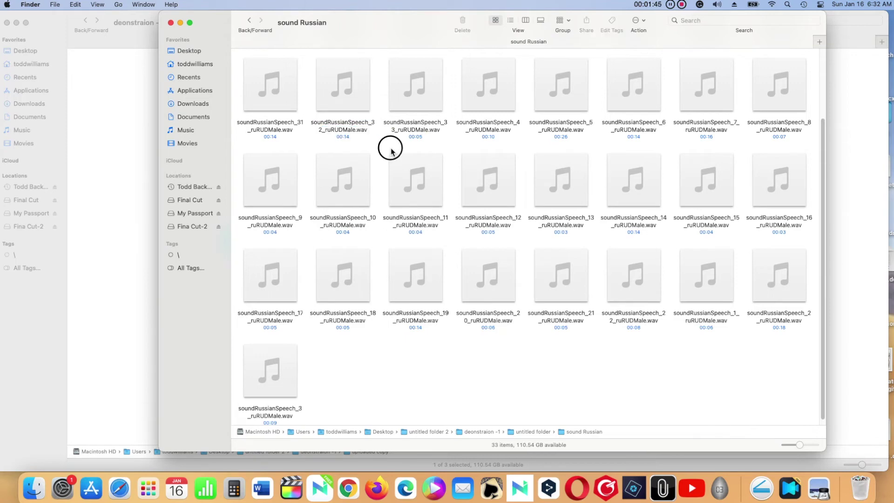
- Batch-rename all files in the sound Russian folder, replacing the text "_ruRUDMale" with " Jump"
click(77, 5)
click(103, 75)
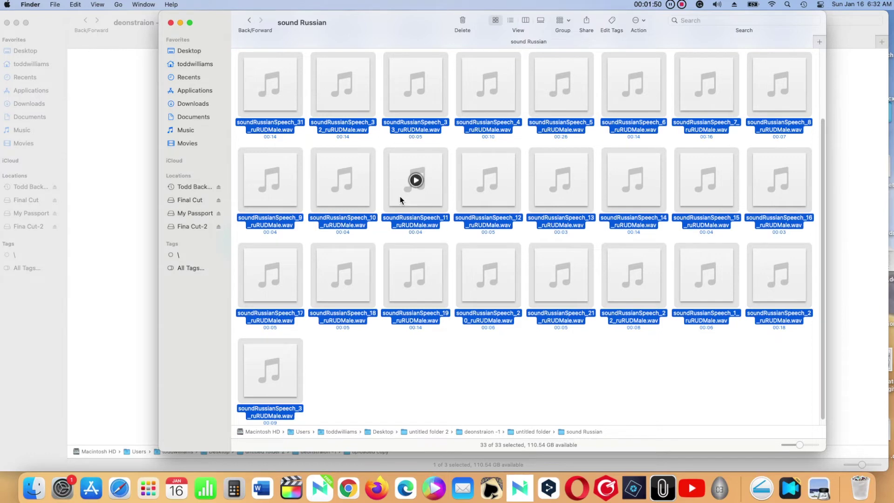
right_click(399, 196)
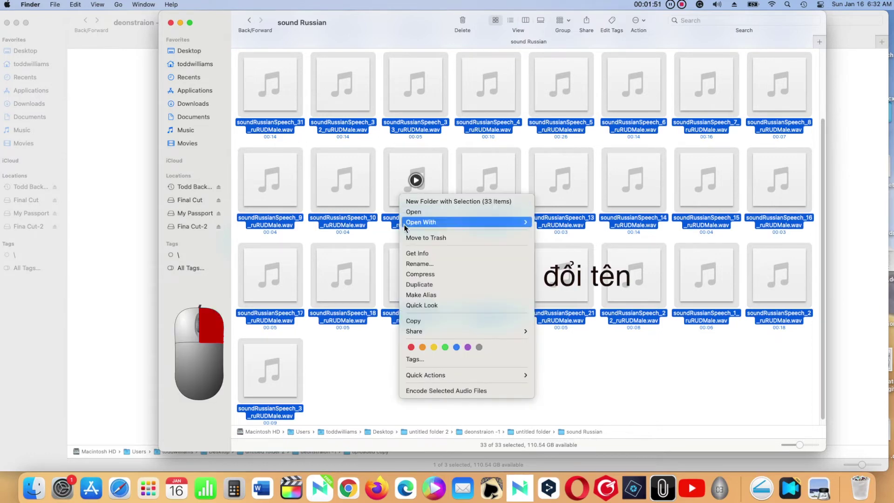
click(424, 264)
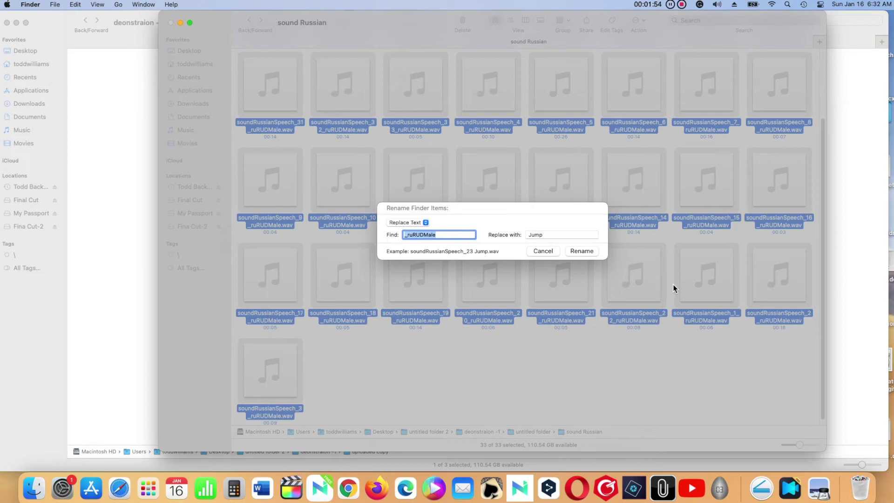
key(Right)
text(.)
key(BackSpace)
click(579, 253)
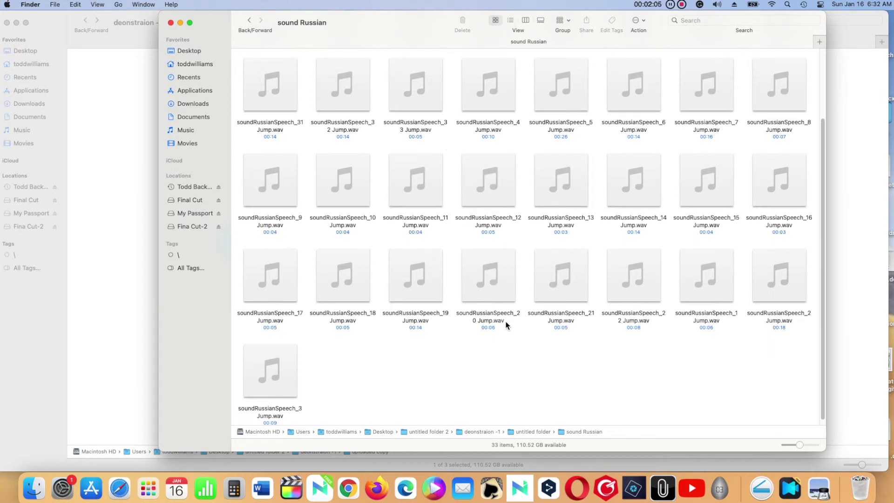
click(504, 344)
- Copy the text "soundRussianSpeech_" from the name of soundRussianSpeech_10 Jump.wav, leaving the file's name as it is
click(372, 192)
right_click(372, 193)
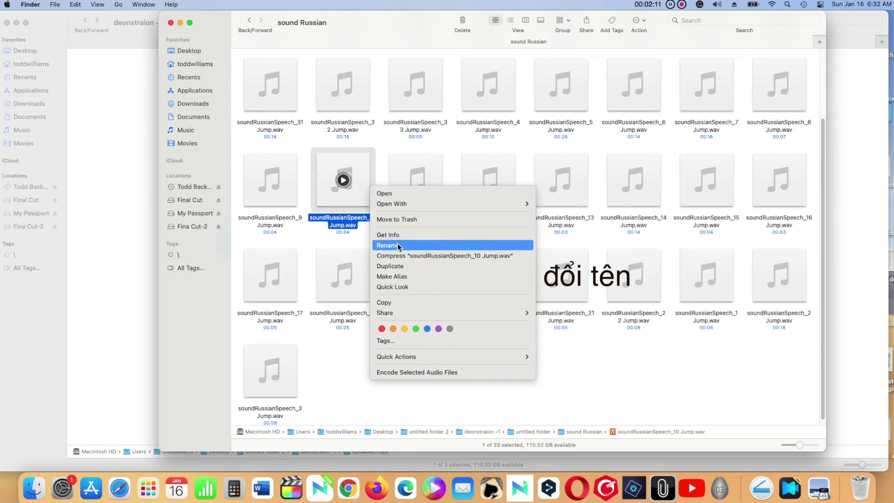
click(447, 250)
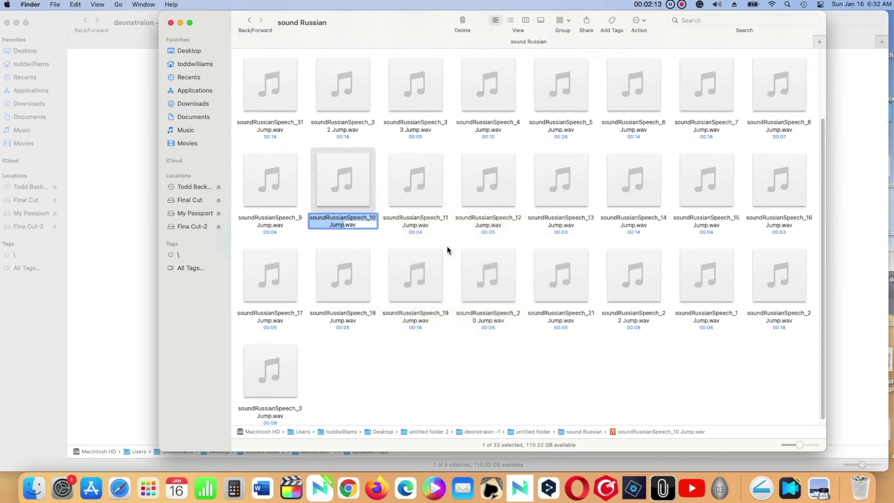
click(367, 217)
drag(368, 217, 305, 216)
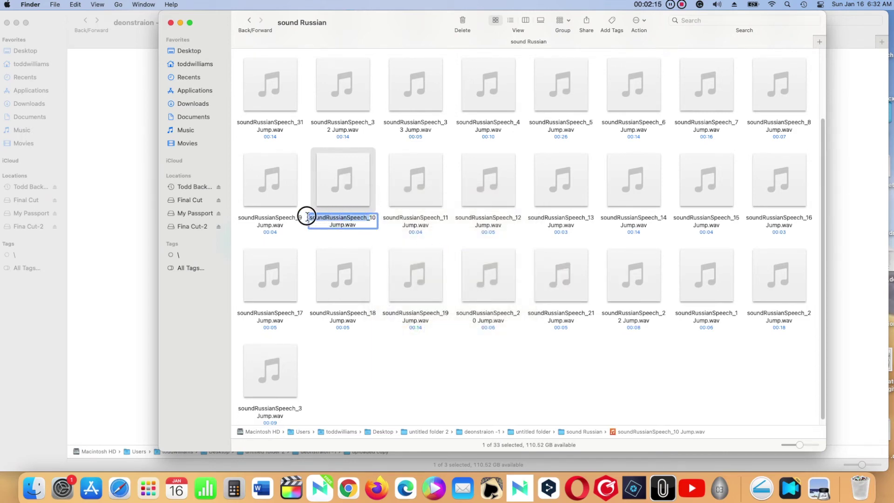
right_click(319, 219)
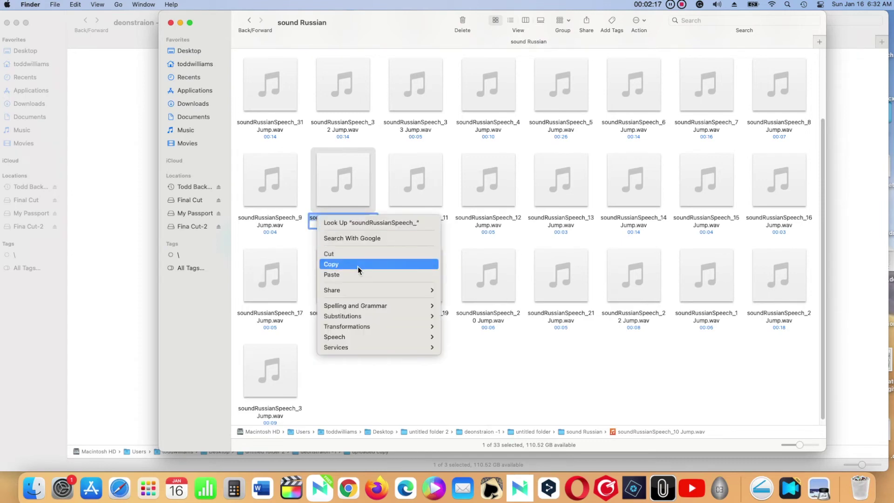
click(358, 266)
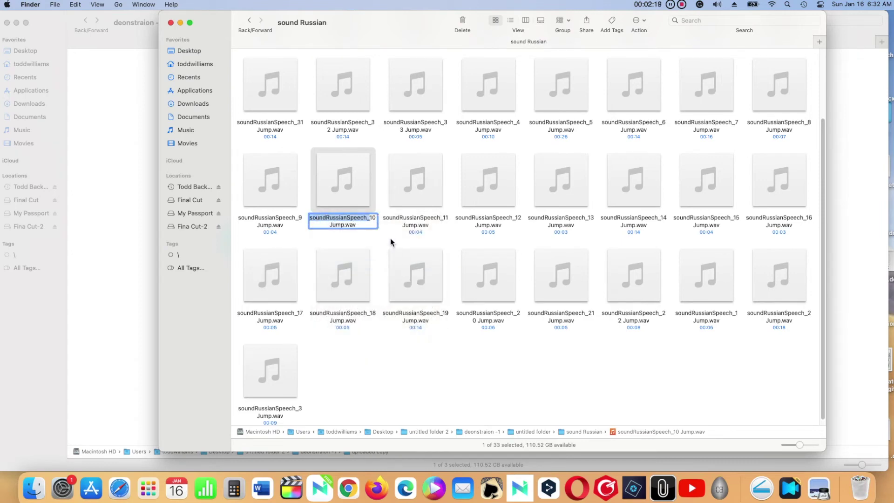
click(390, 238)
- Batch-rename all files in the sound Russian folder, replacing the text "soundRussianSpeech_" with "zx"
click(77, 5)
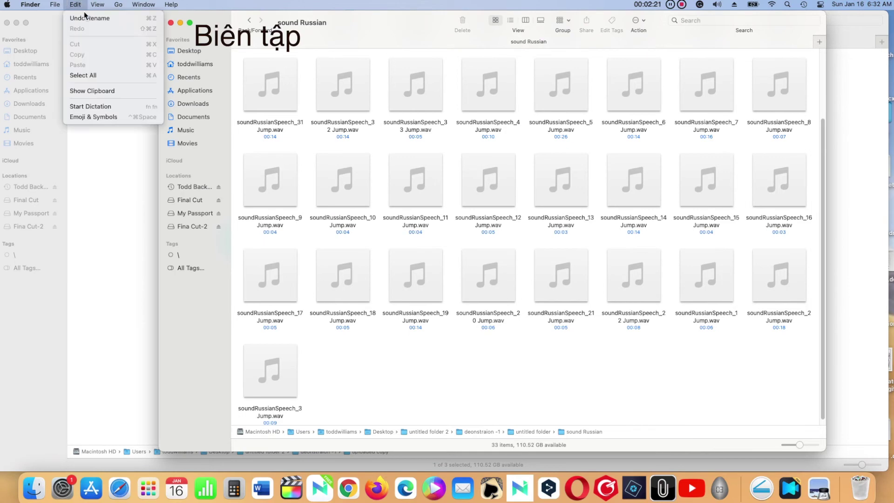
click(135, 79)
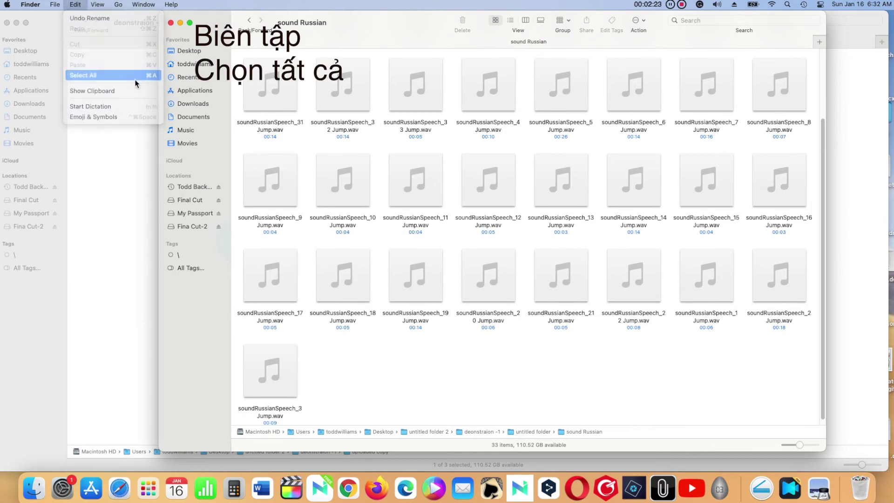
right_click(292, 189)
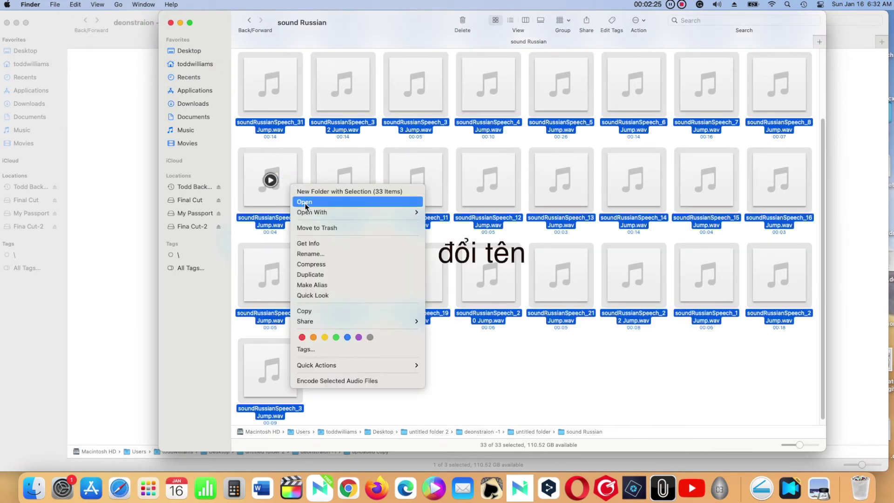
click(353, 254)
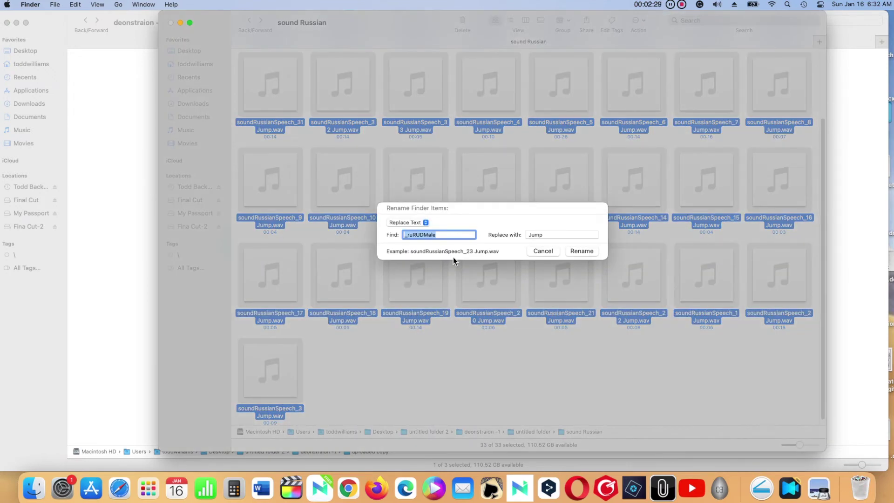
key(super+v)
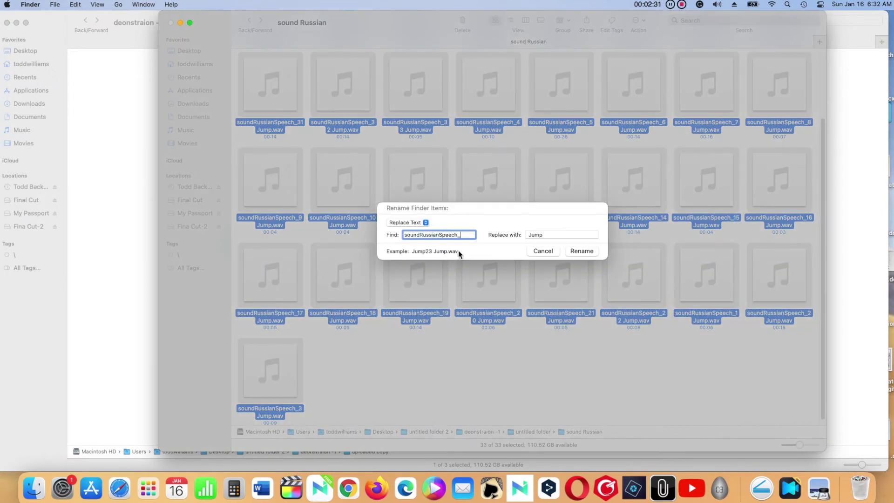
double_click(539, 234)
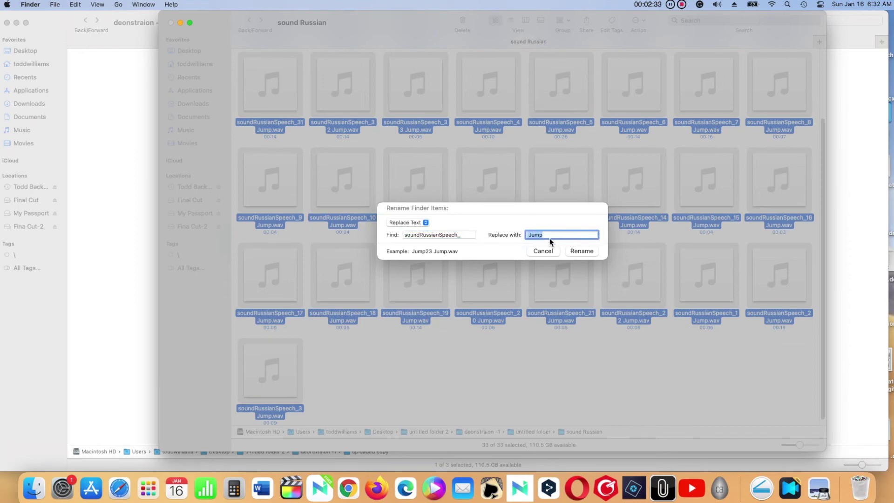
text(zx)
click(592, 254)
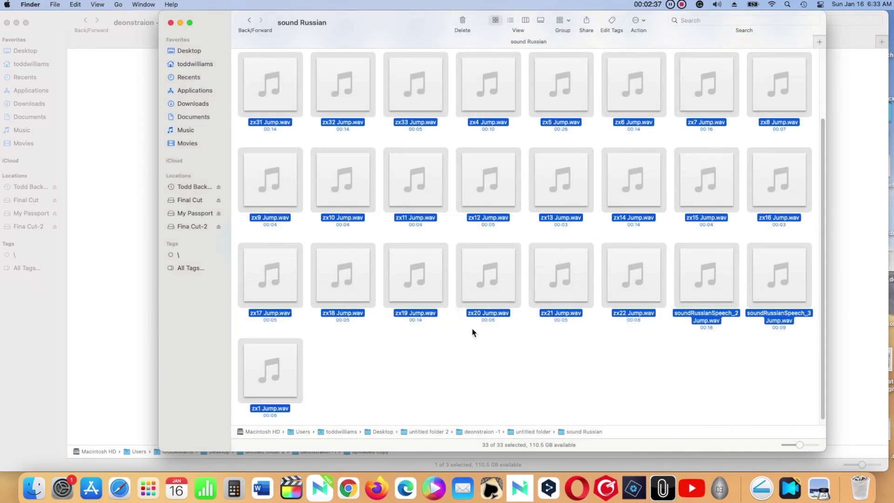
click(472, 365)
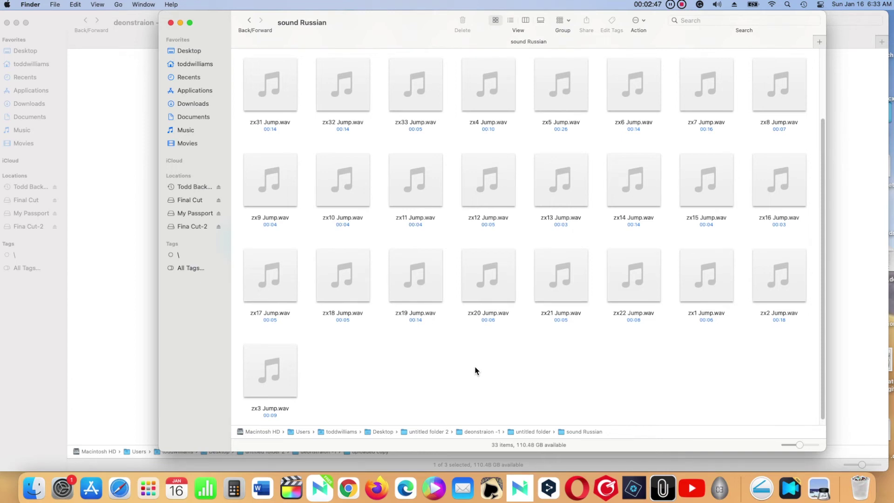
- Undo the last two batch renames of the files in the sound Russian folder
click(75, 6)
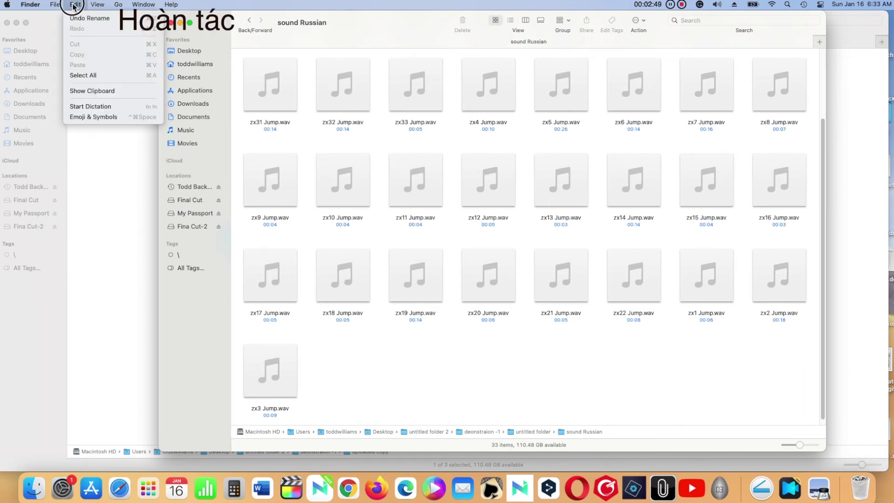
click(82, 18)
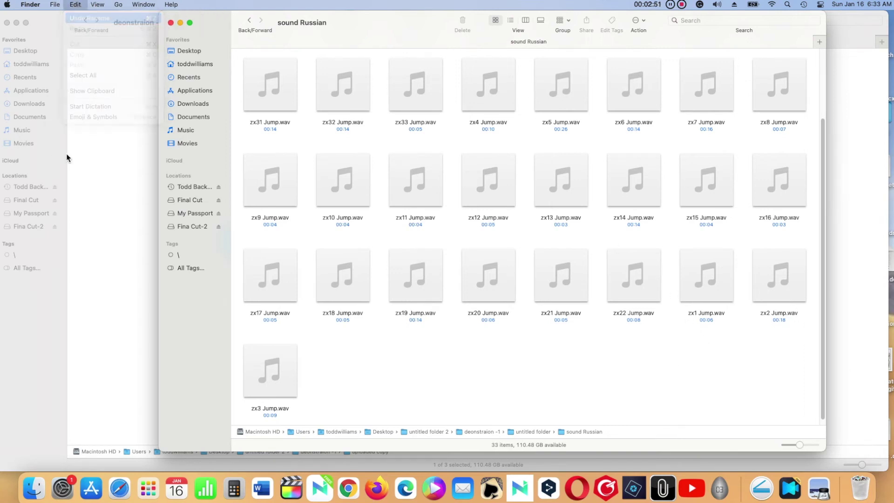
click(75, 5)
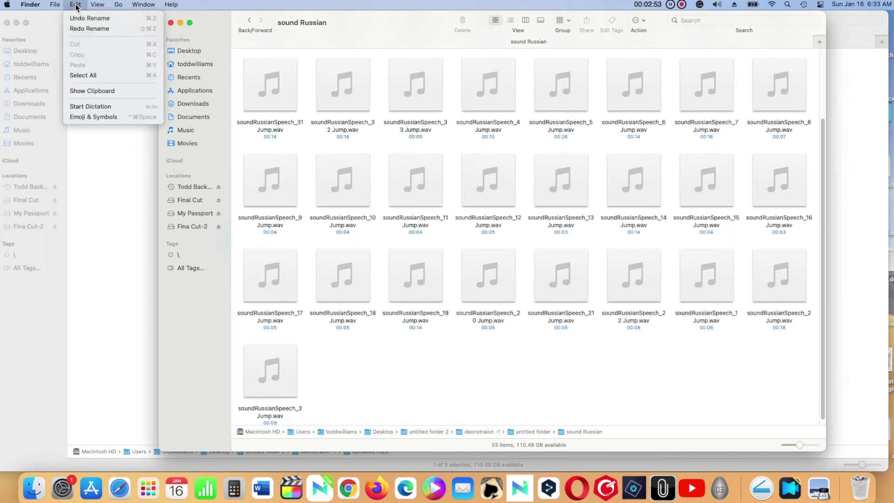
click(125, 18)
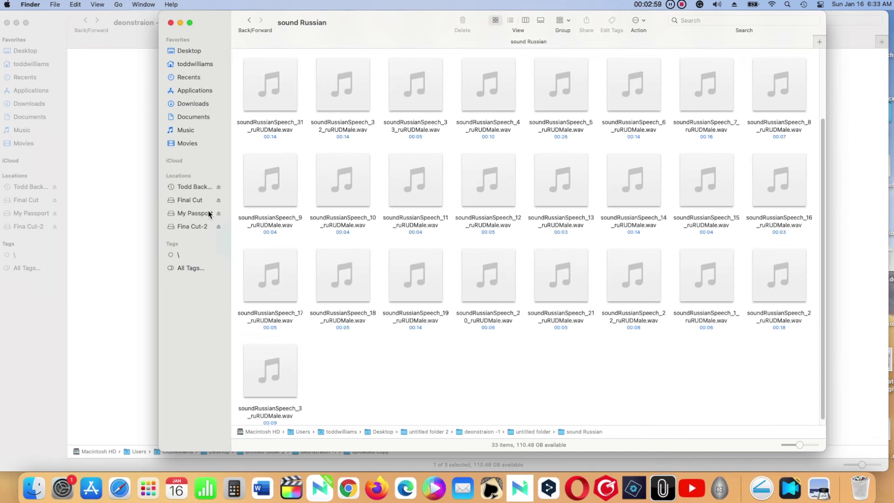
mouse_move(245, 210)
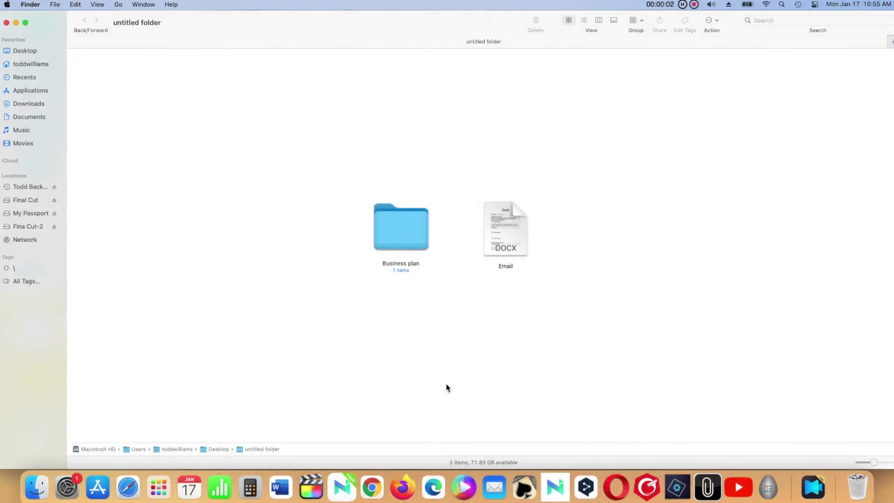
- Open the Get Info window of the Business plan folder and move it closer to the folder's icon
right_click(421, 241)
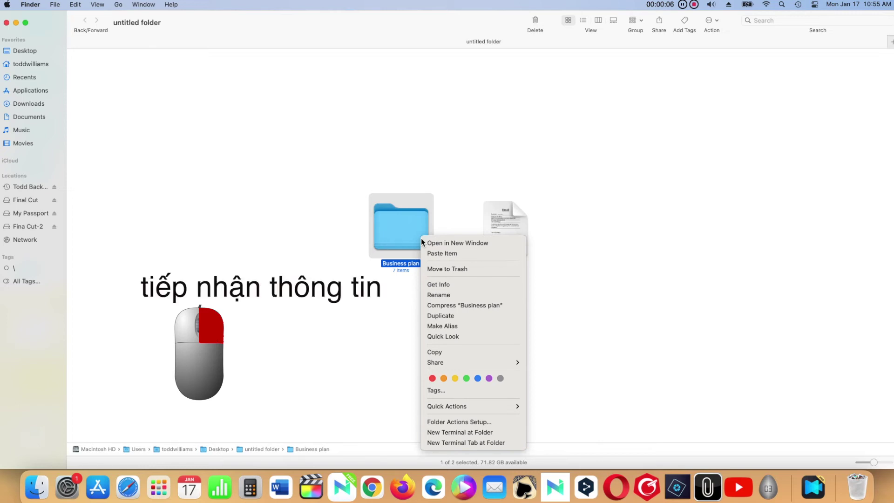
click(512, 285)
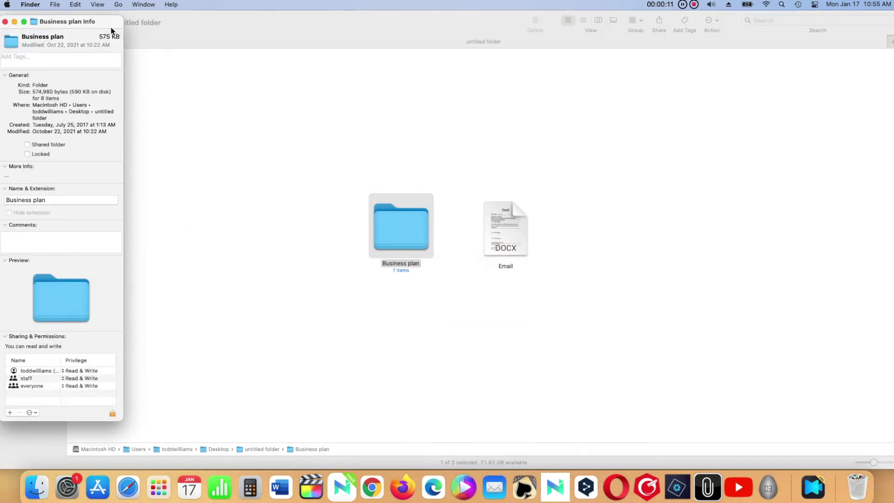
drag(112, 31, 338, 26)
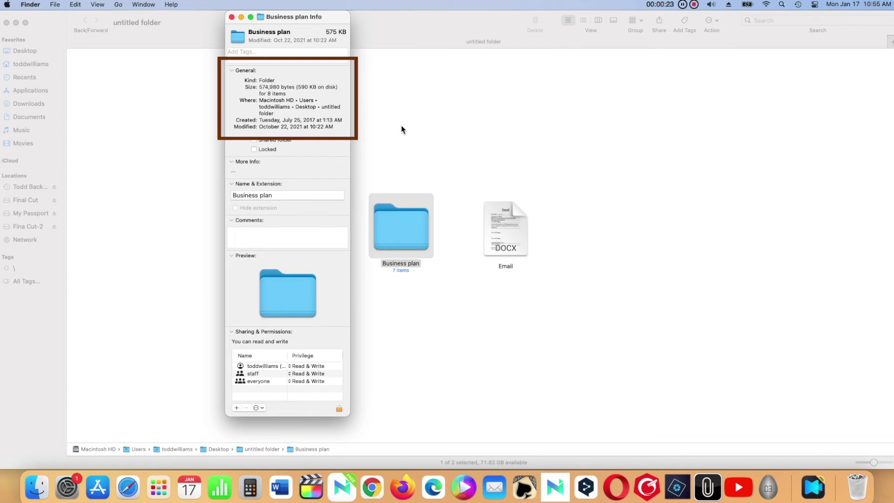
- Lock the Business plan folder against changes and unlock it again
click(272, 153)
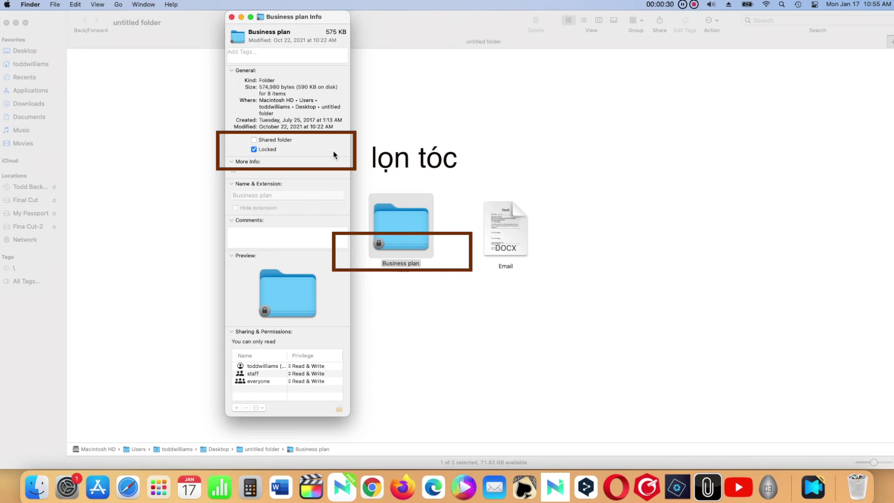
click(270, 151)
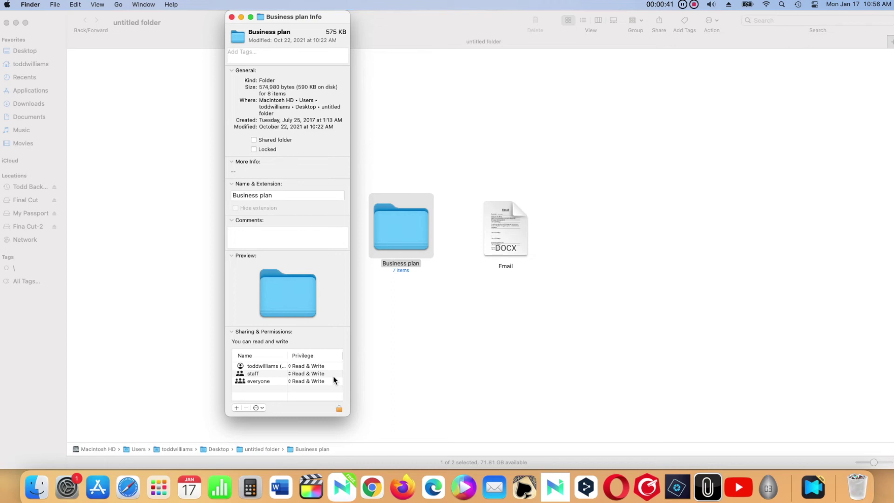
- Unlock the Business plan folder's sharing and permissions settings with the account password and view the owner's privilege options, keeping Read & Write
click(339, 410)
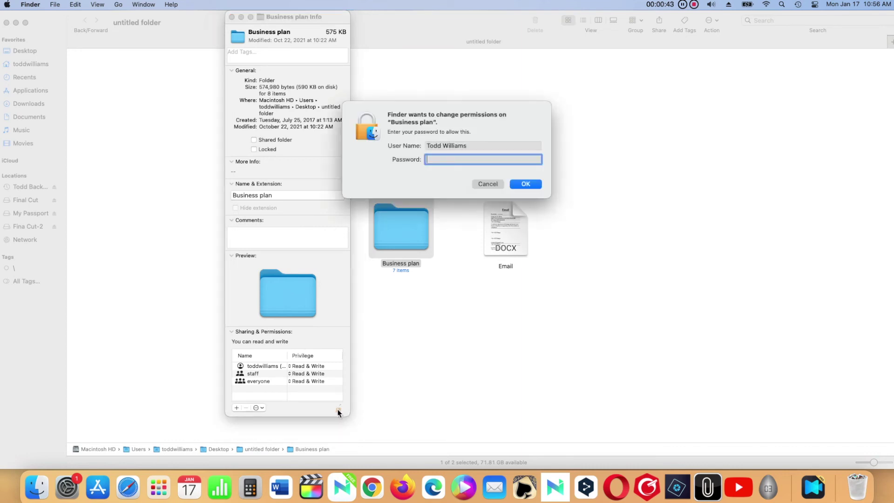
click(534, 189)
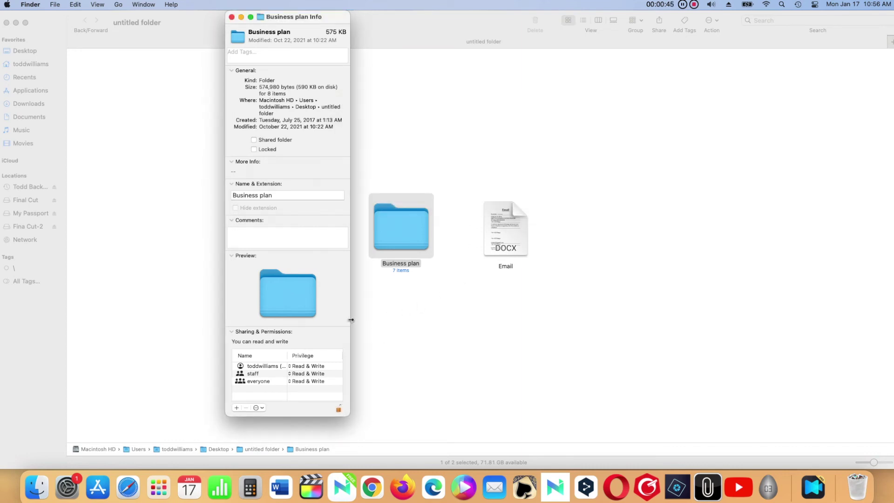
click(296, 368)
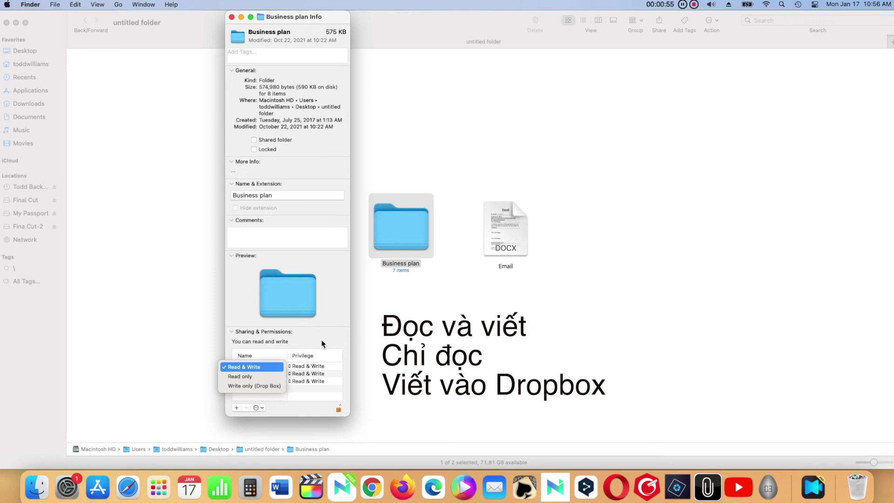
click(296, 369)
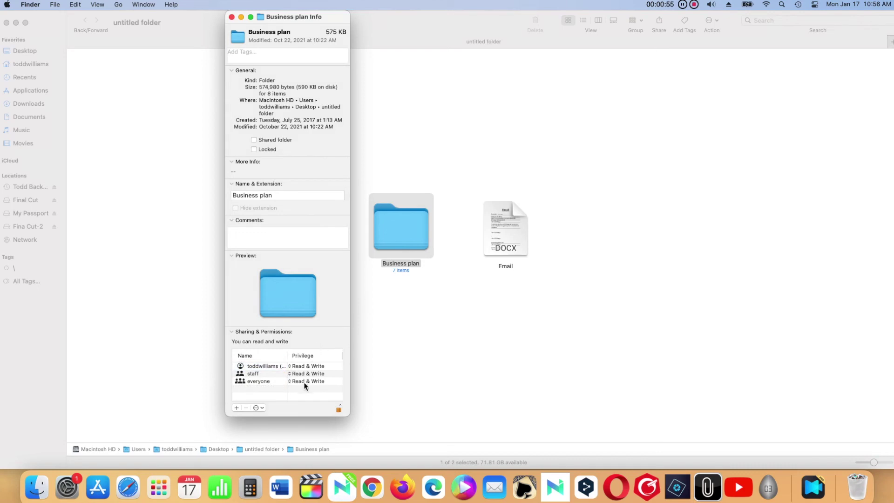
- View the users and groups that can be added to the Business plan folder's permissions, without adding anyone
click(235, 412)
click(236, 409)
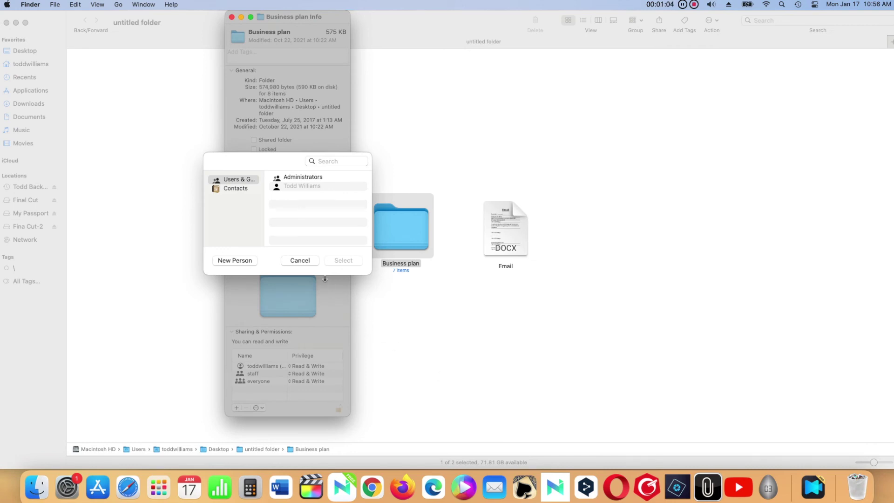
click(307, 262)
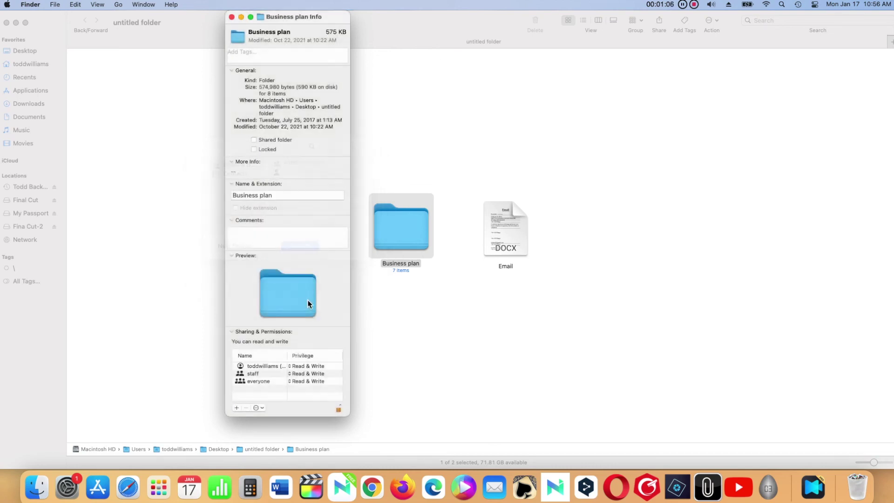
- Lock the sharing and permissions settings again, close the Business plan info window and deselect the folder
click(339, 411)
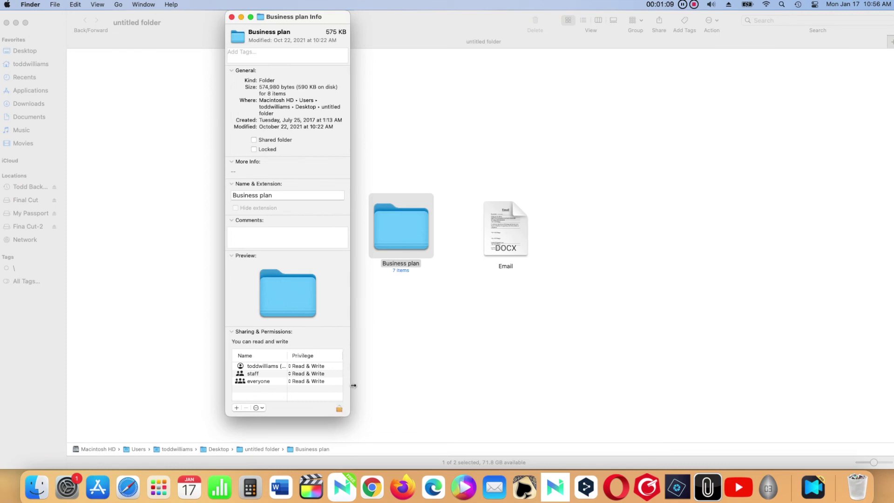
click(232, 17)
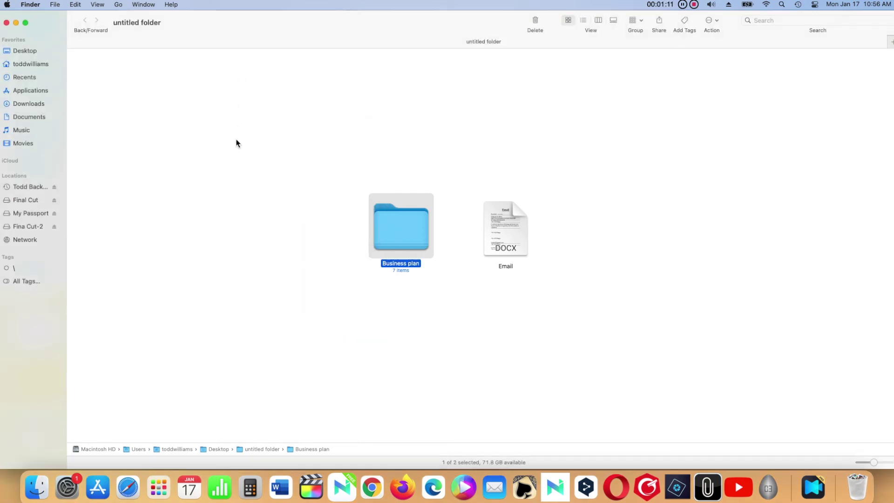
click(235, 141)
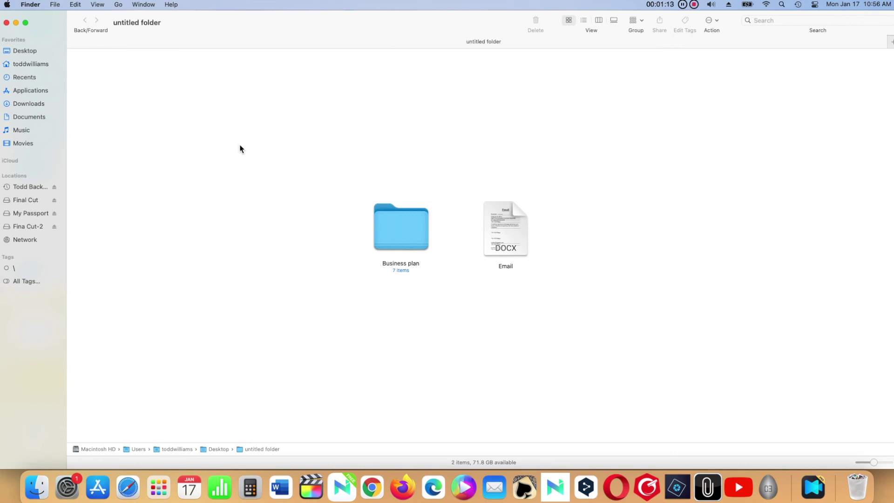
- Hide the toolbar of the untitled folder window
click(102, 4)
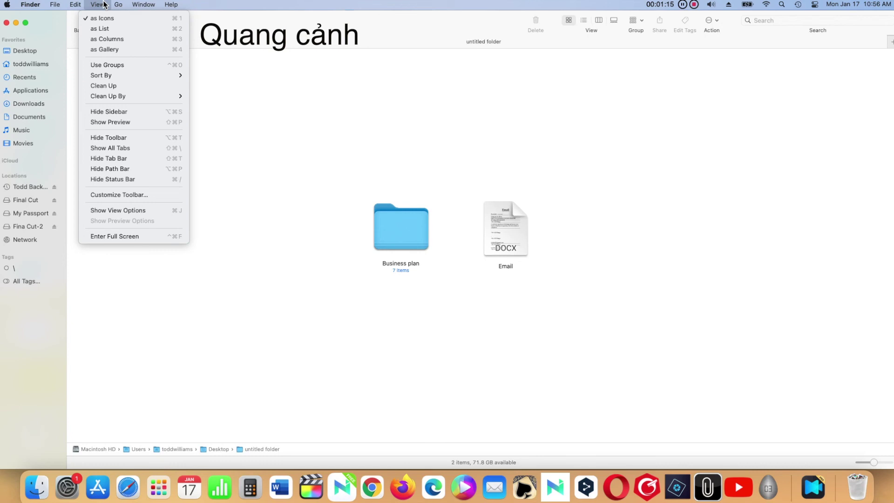
click(165, 138)
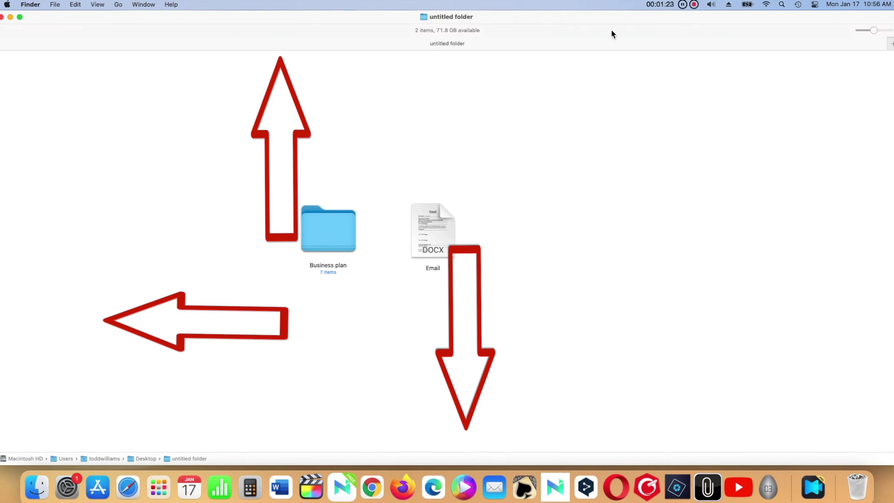
- Show the toolbar of the untitled folder window again and hide its path bar
click(105, 5)
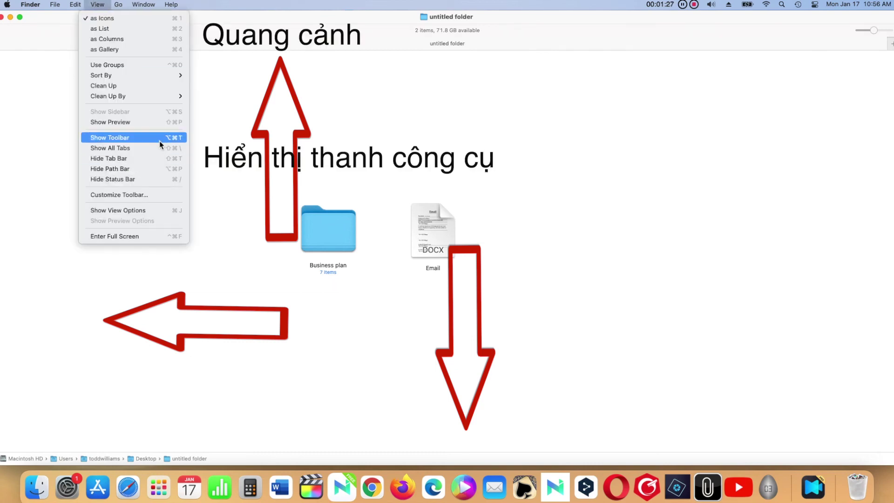
click(153, 138)
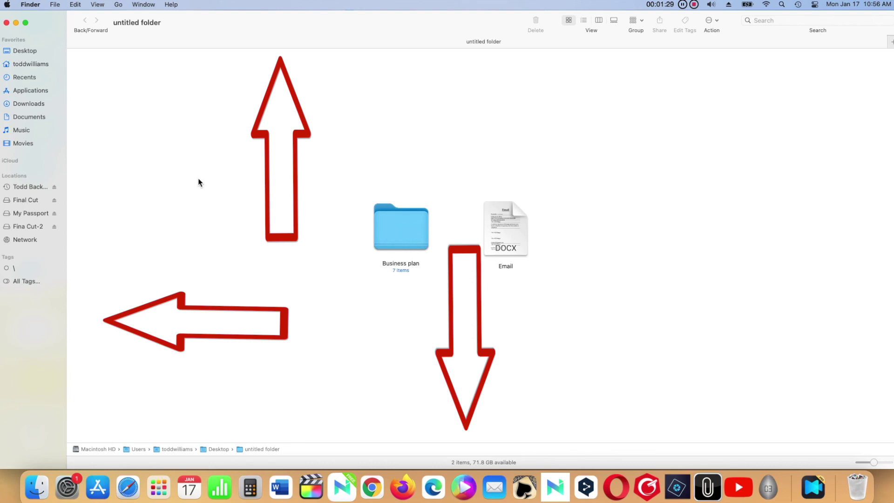
click(105, 5)
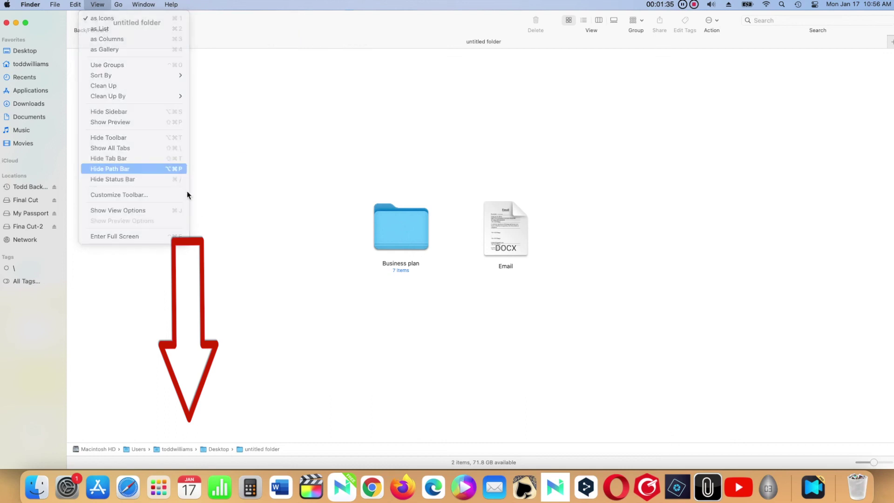
click(176, 173)
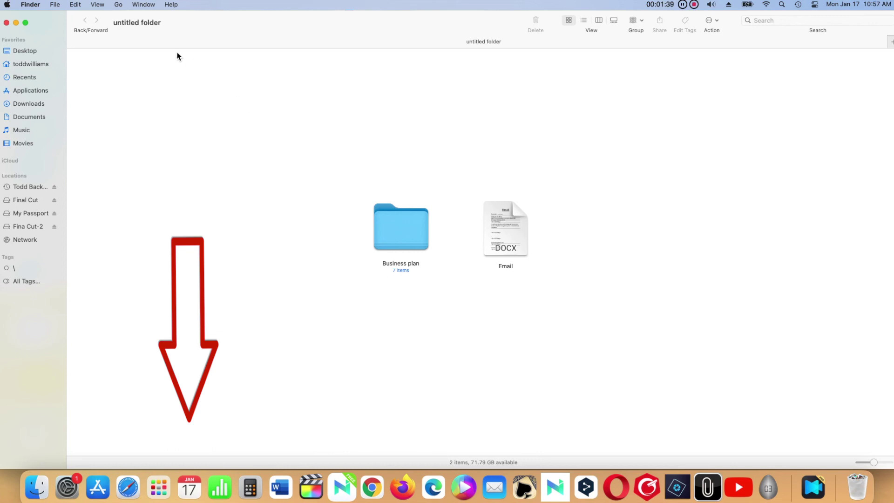
- Show the path bar again, use it to open the account's home folder, and return to the untitled folder
click(105, 6)
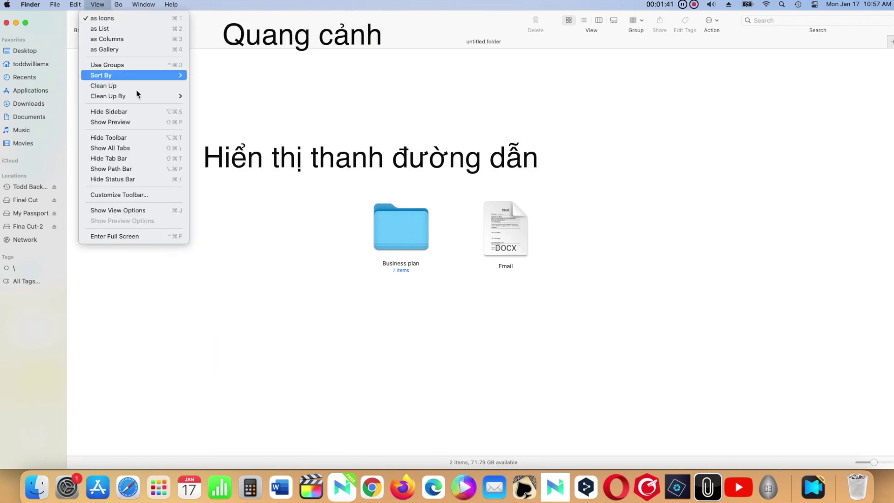
click(151, 171)
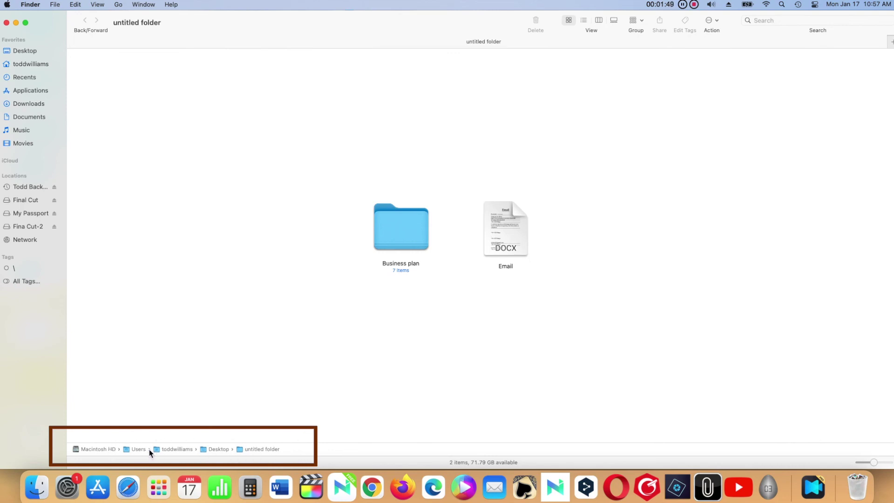
double_click(182, 450)
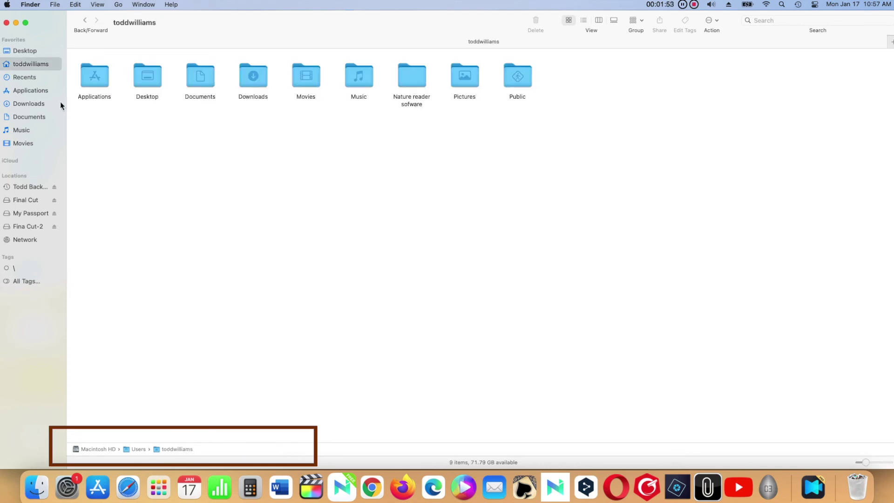
click(86, 21)
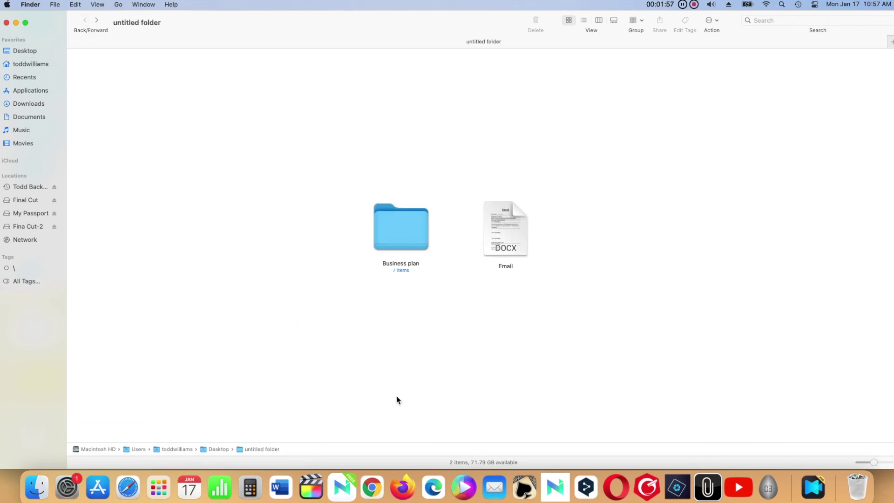
- Hide the status bar of the untitled folder window and show it again
click(98, 4)
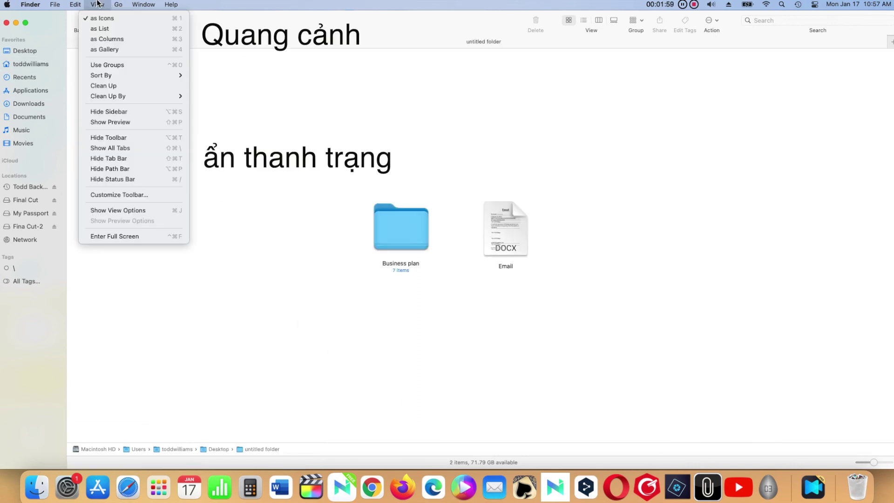
click(158, 179)
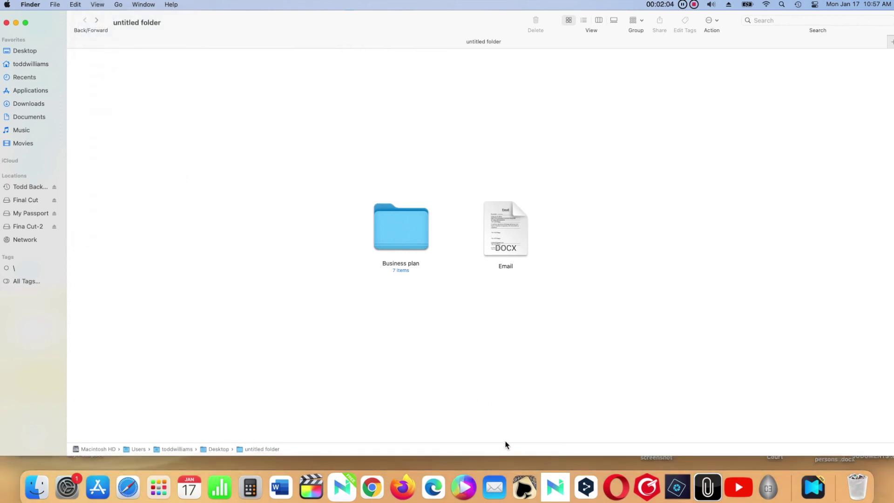
click(97, 4)
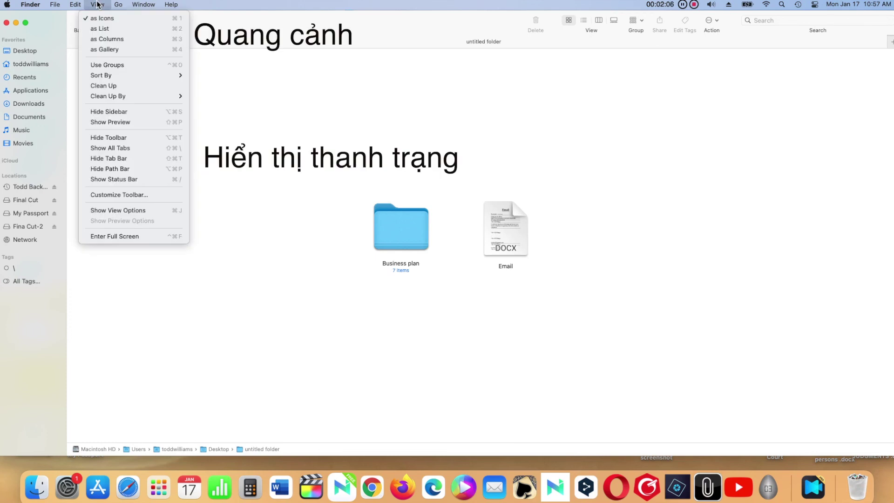
click(143, 180)
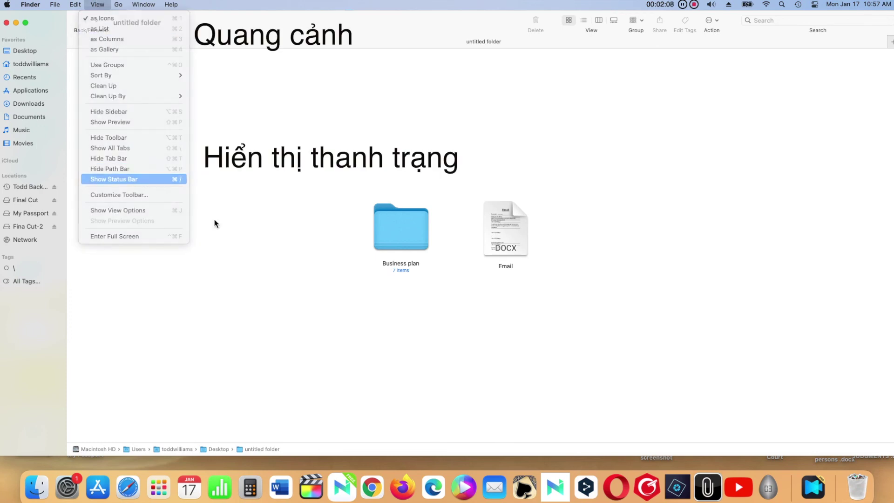